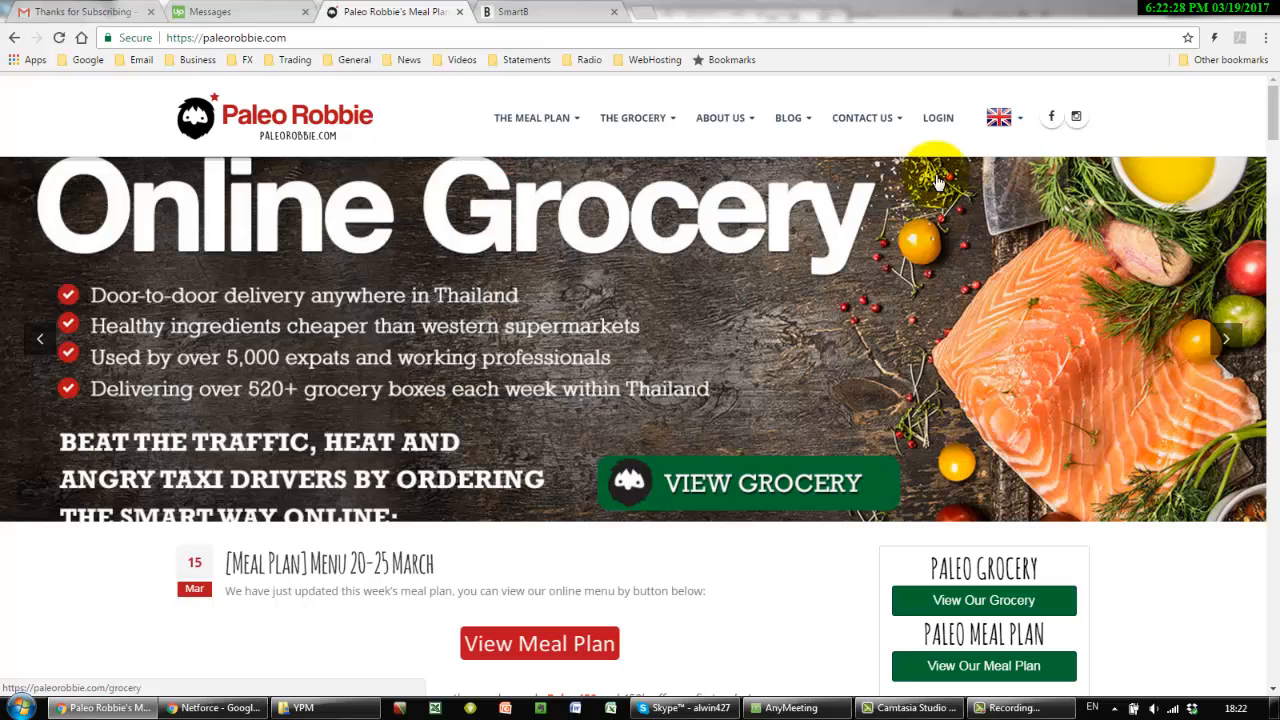
Move the Netforce tab into the browser window, placing it just before the Paleo Robbie tab.
{"action": "mouse_move", "coordinate": [1018, 127]}
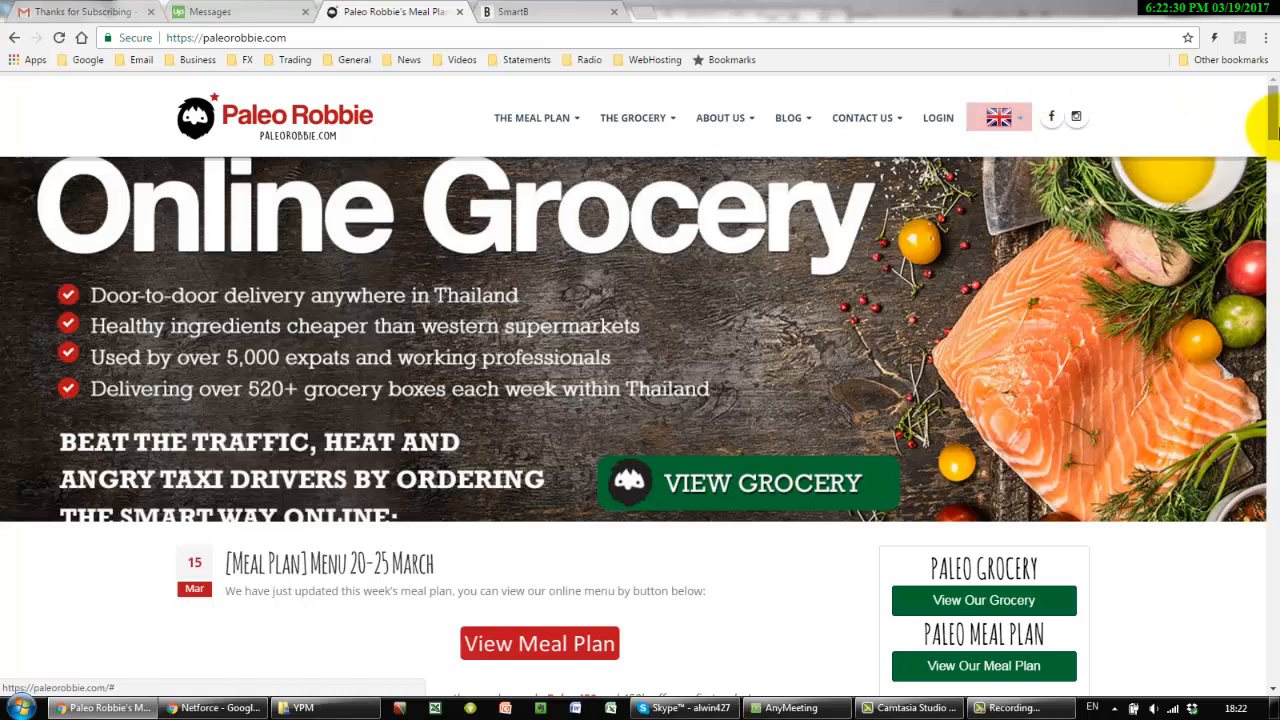
{"action": "left_click_drag", "start_coordinate": [1273, 168], "coordinate": [1258, 17]}
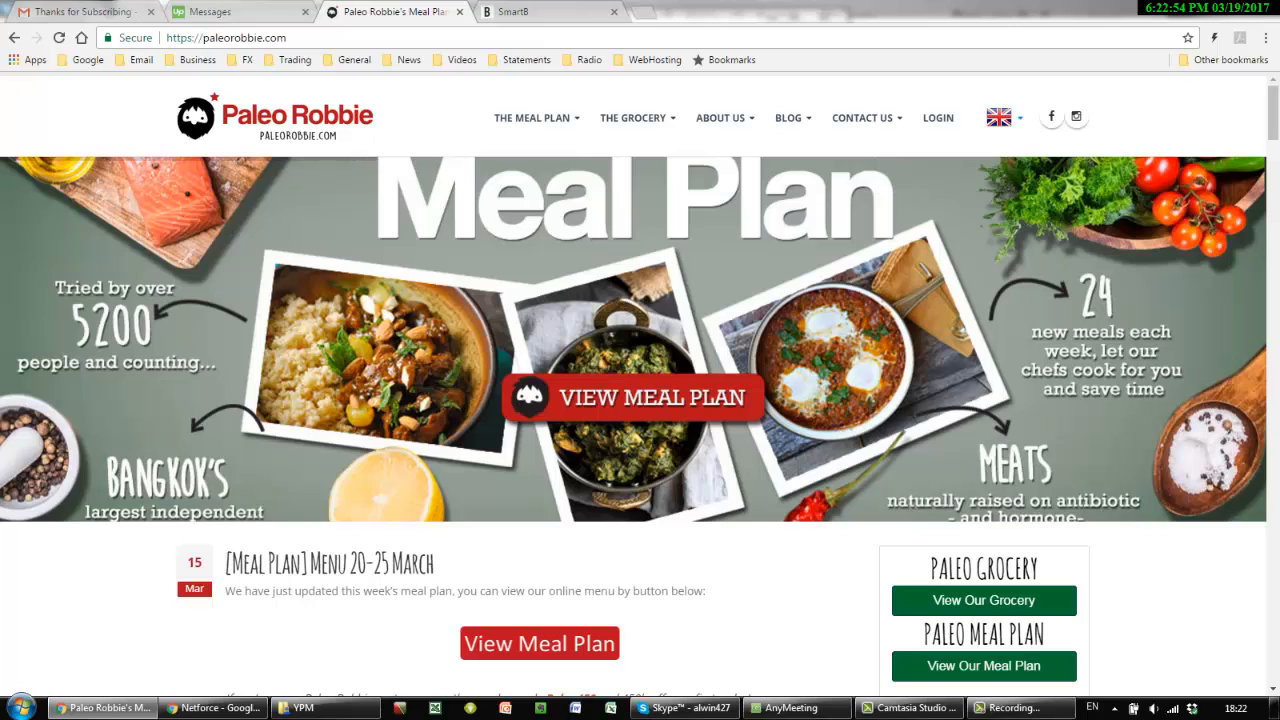
{"action": "left_click_drag", "start_coordinate": [0, 30], "coordinate": [463, 9]}
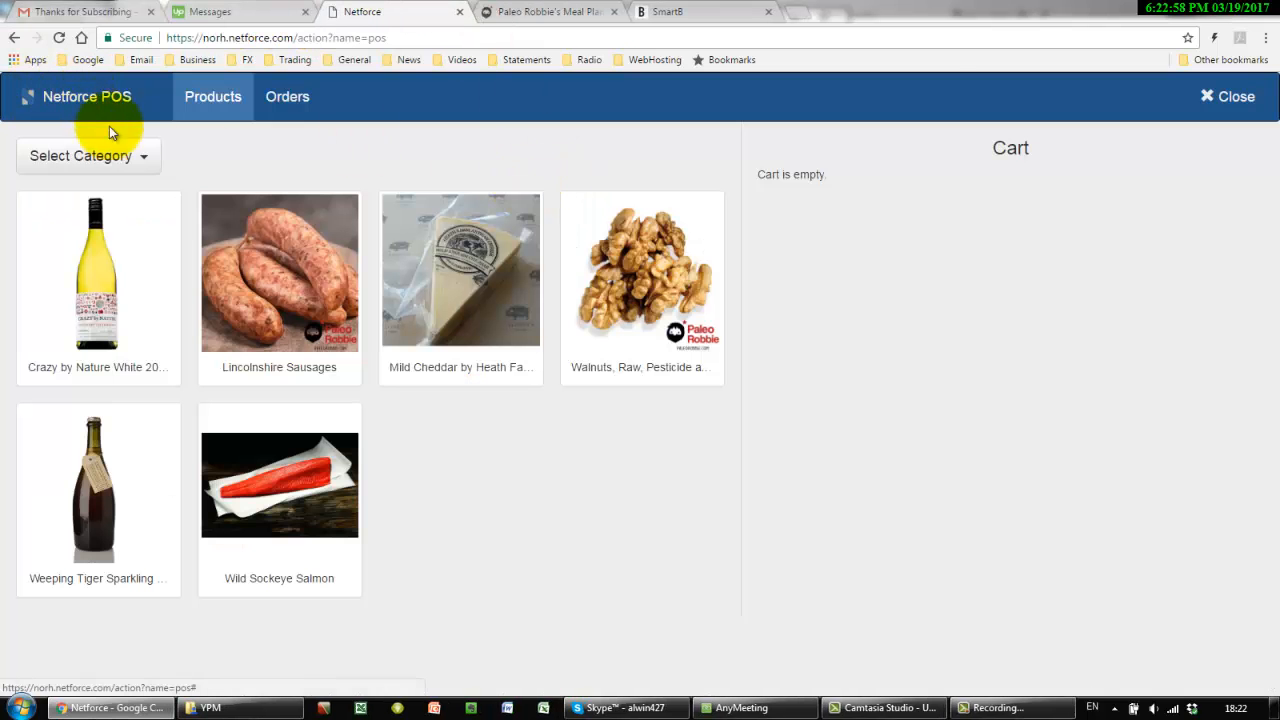
Close the point-of-sale screen and reopen it from the POS dashboard.
{"action": "left_click", "coordinate": [1212, 94]}
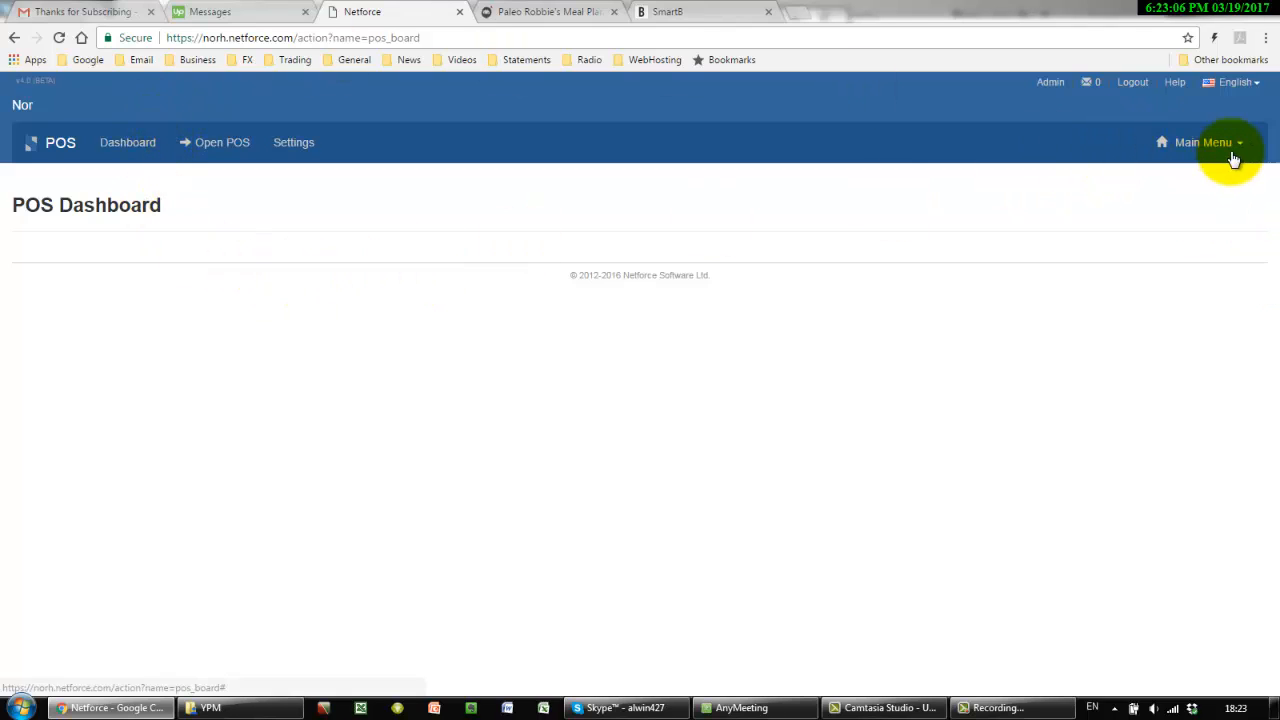
{"action": "left_click", "coordinate": [1238, 146]}
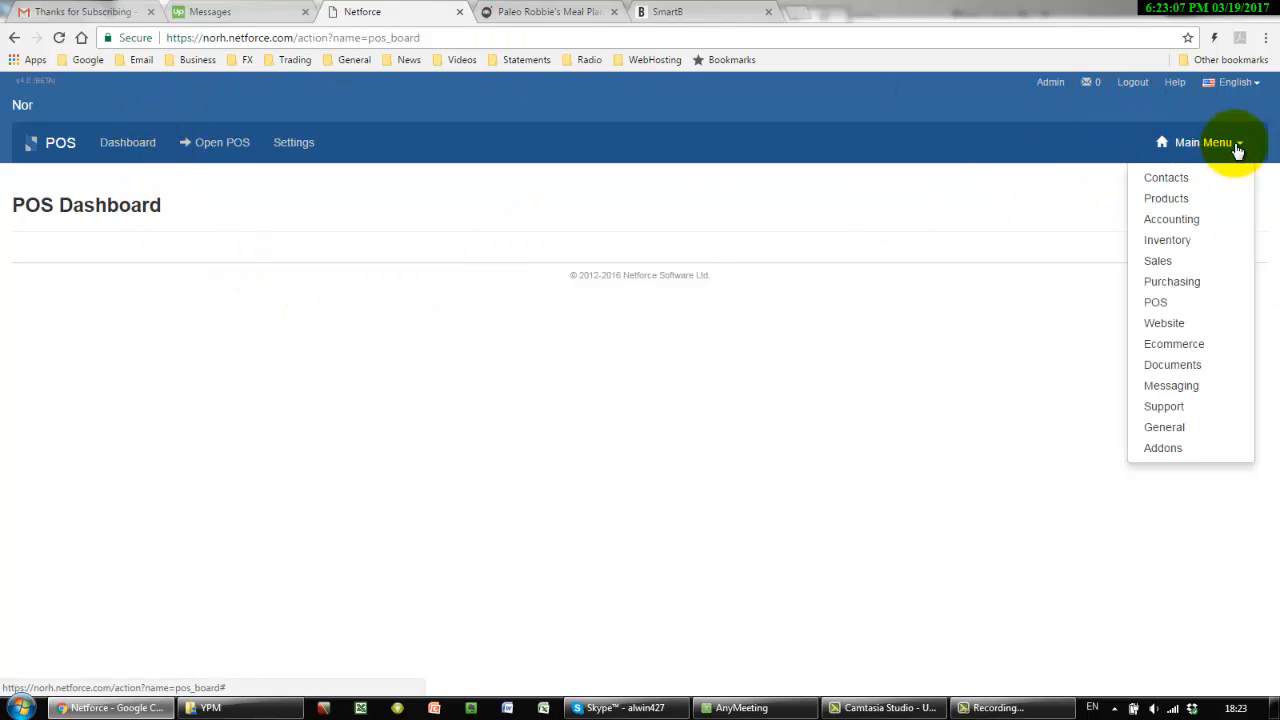
{"action": "left_click", "coordinate": [1174, 310]}
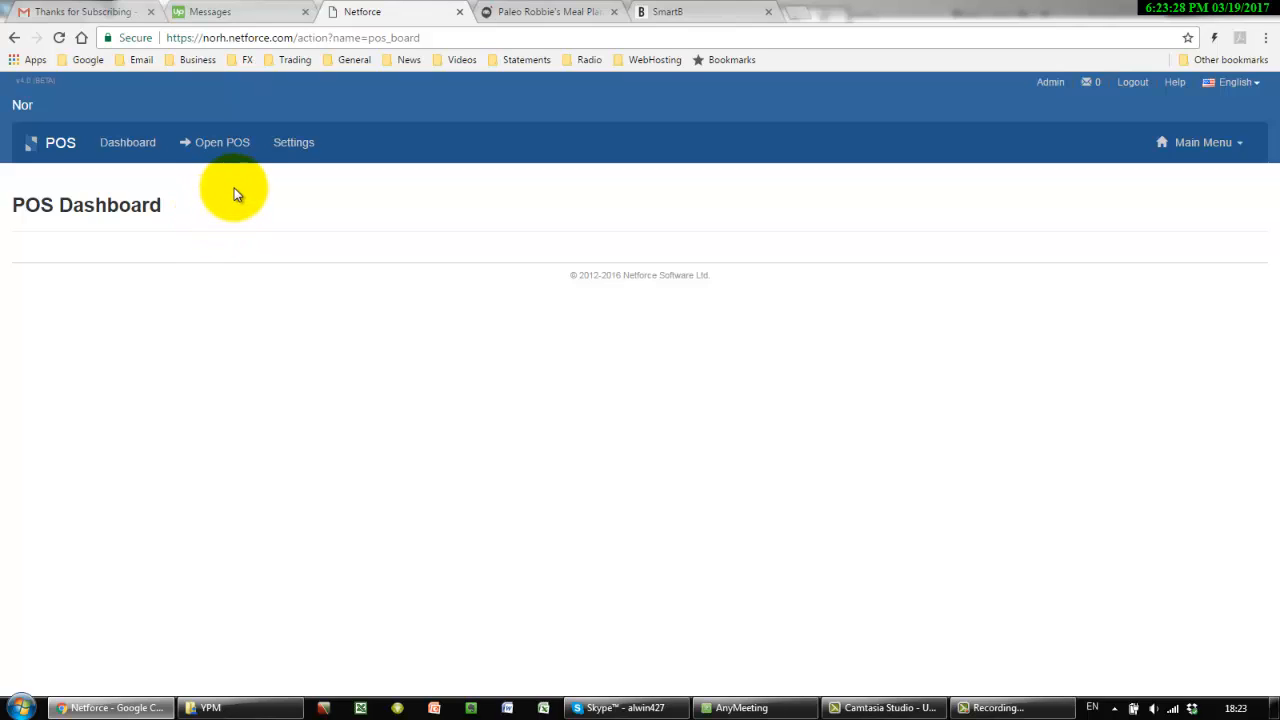
{"action": "left_click", "coordinate": [216, 146]}
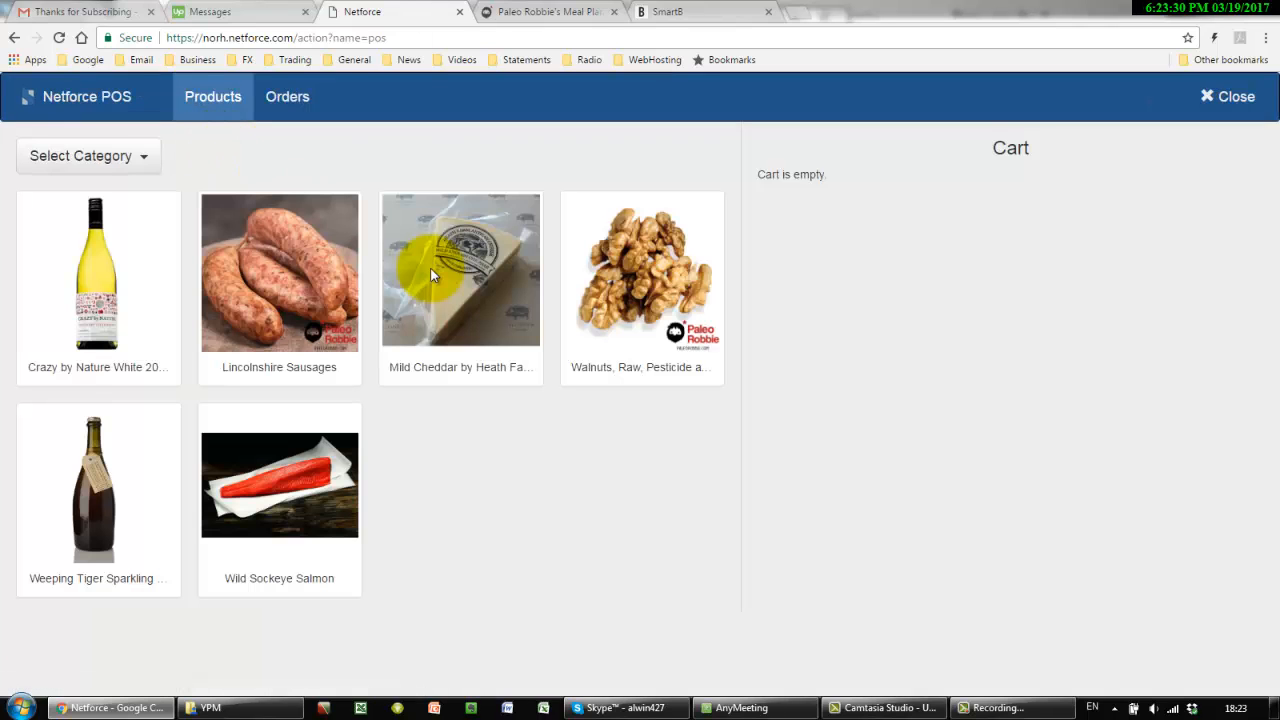
{"action": "left_click", "coordinate": [432, 276]}
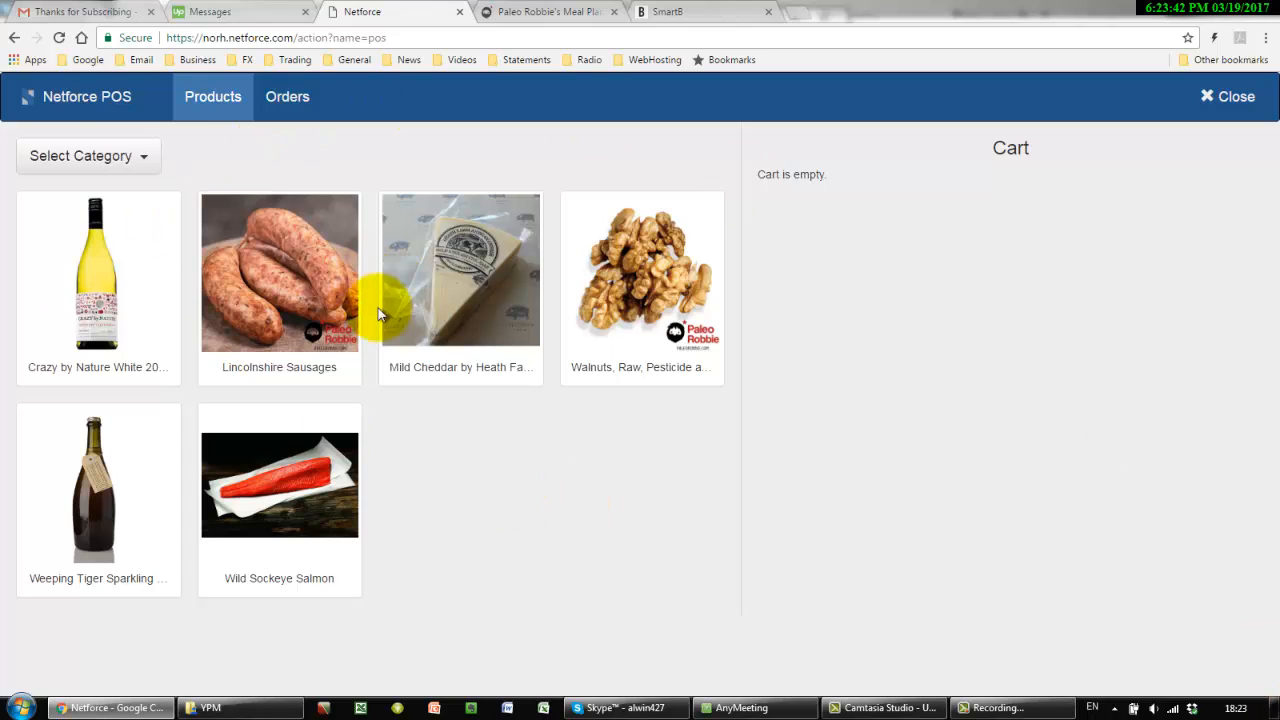
Filter the product catalogue by Fish and by Meat, ending with All products.
{"action": "left_click", "coordinate": [143, 158]}
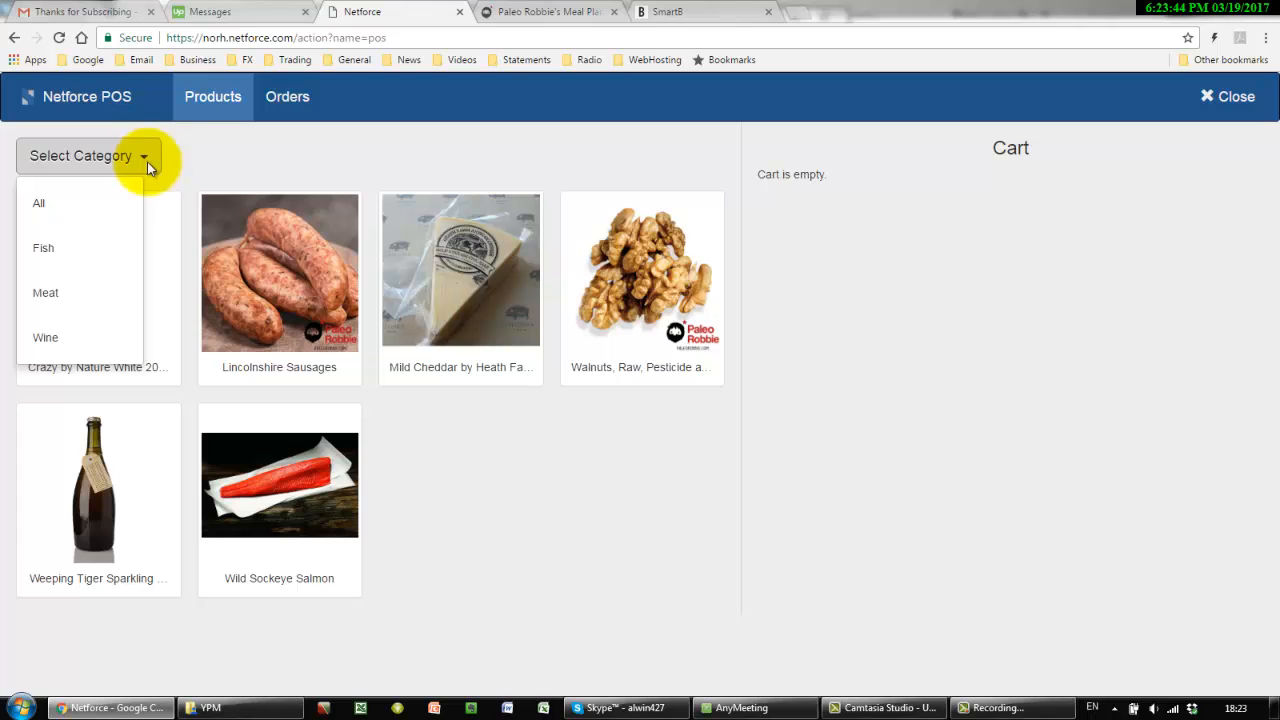
{"action": "left_click", "coordinate": [70, 246]}
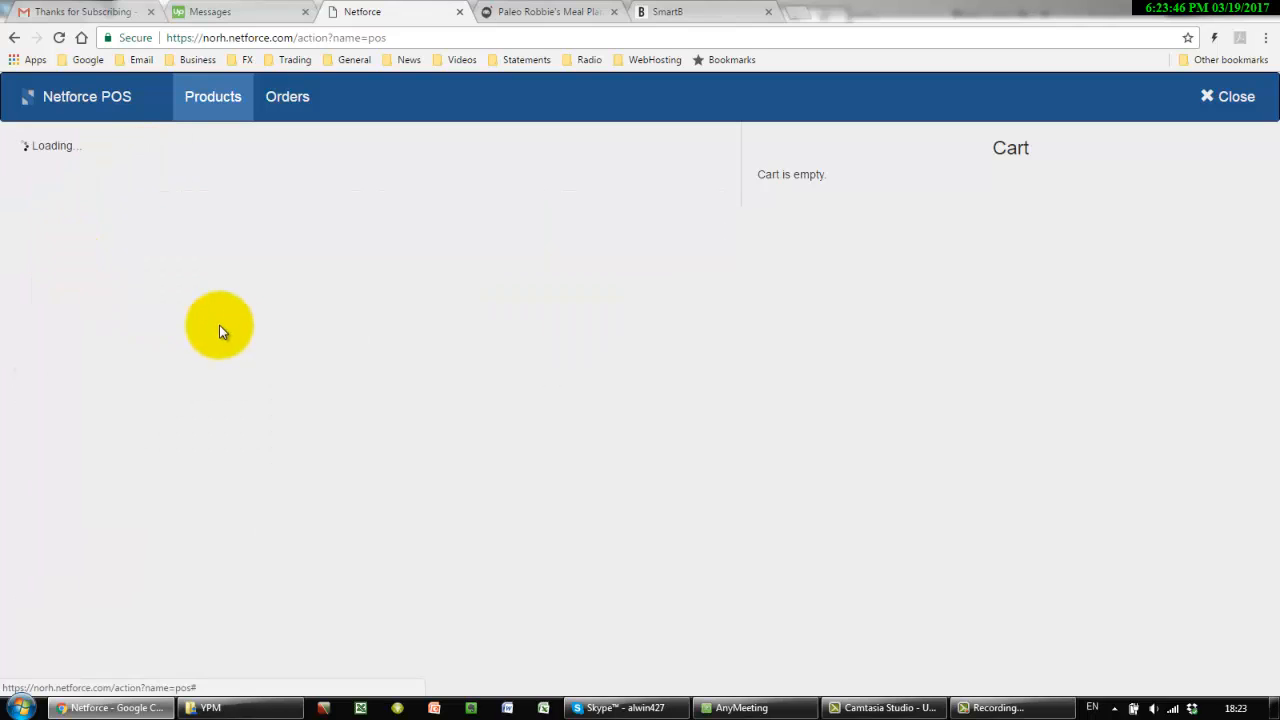
{"action": "left_click", "coordinate": [143, 160]}
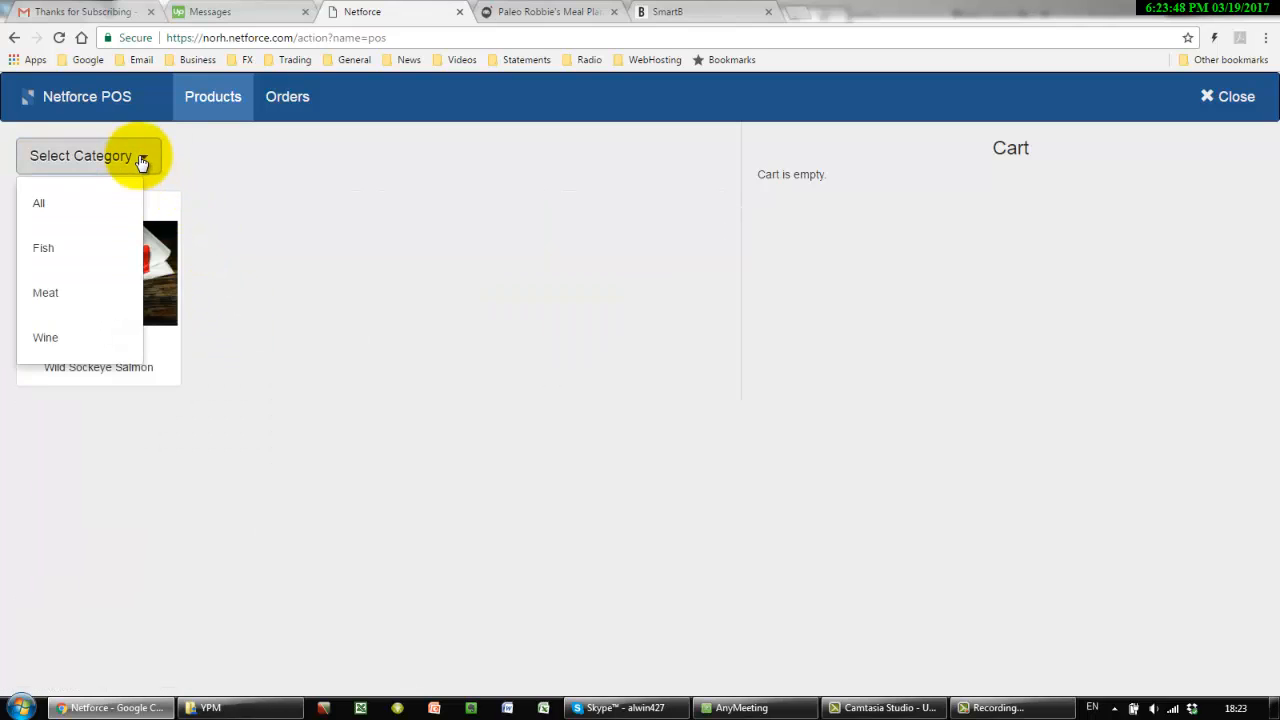
{"action": "left_click", "coordinate": [74, 294]}
{"action": "left_click", "coordinate": [273, 331]}
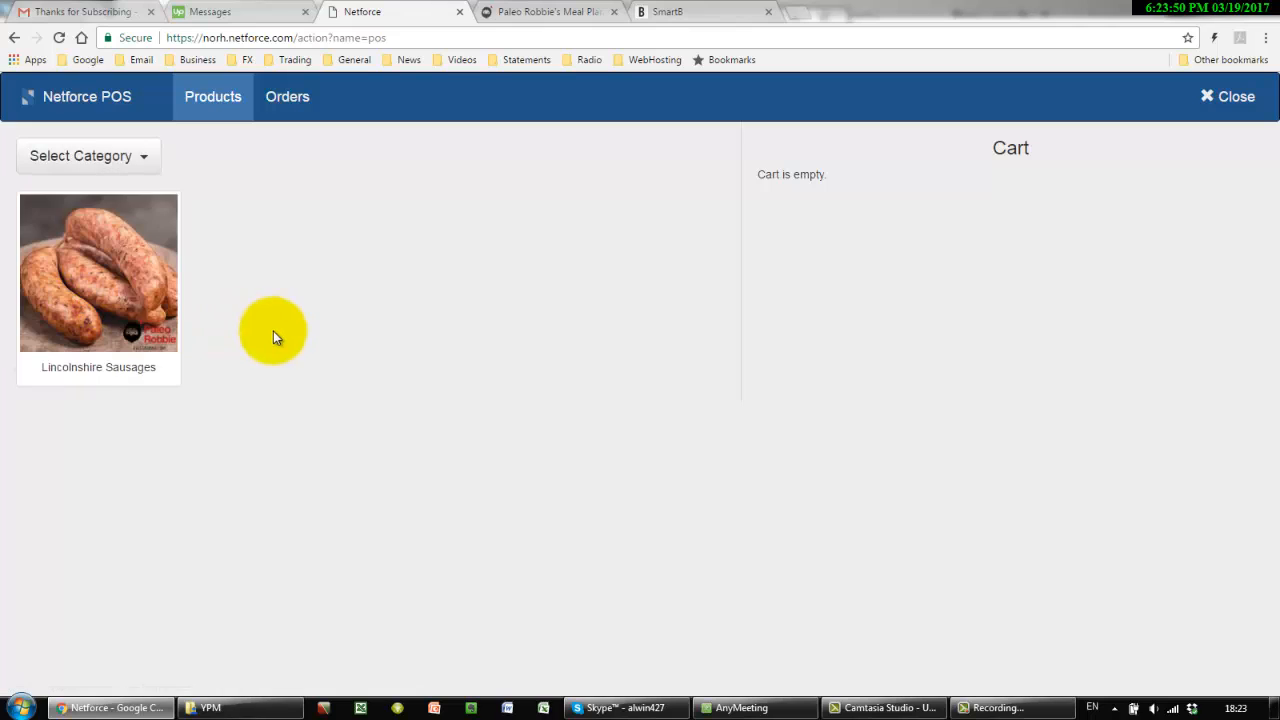
{"action": "left_click", "coordinate": [143, 160]}
{"action": "left_click", "coordinate": [43, 198]}
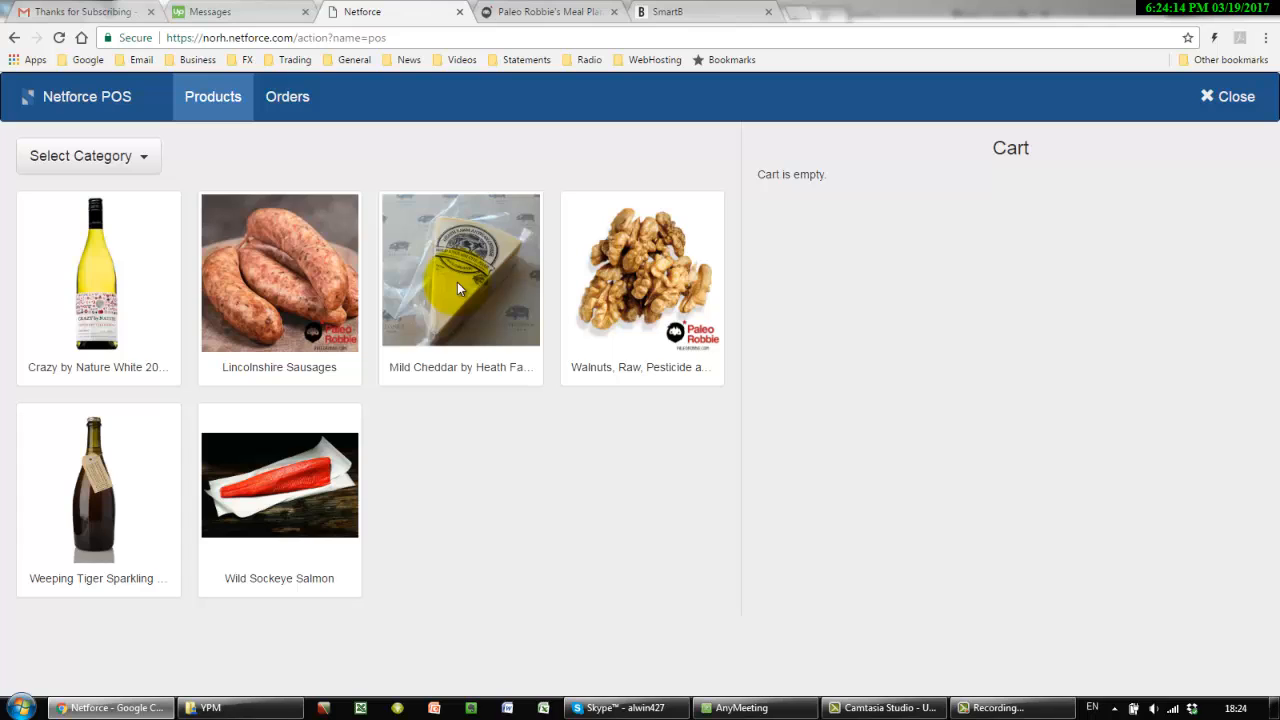
Add Mild Cheddar by Heath Farm and the raw Walnuts to the cart and proceed to payment.
{"action": "left_click", "coordinate": [466, 306]}
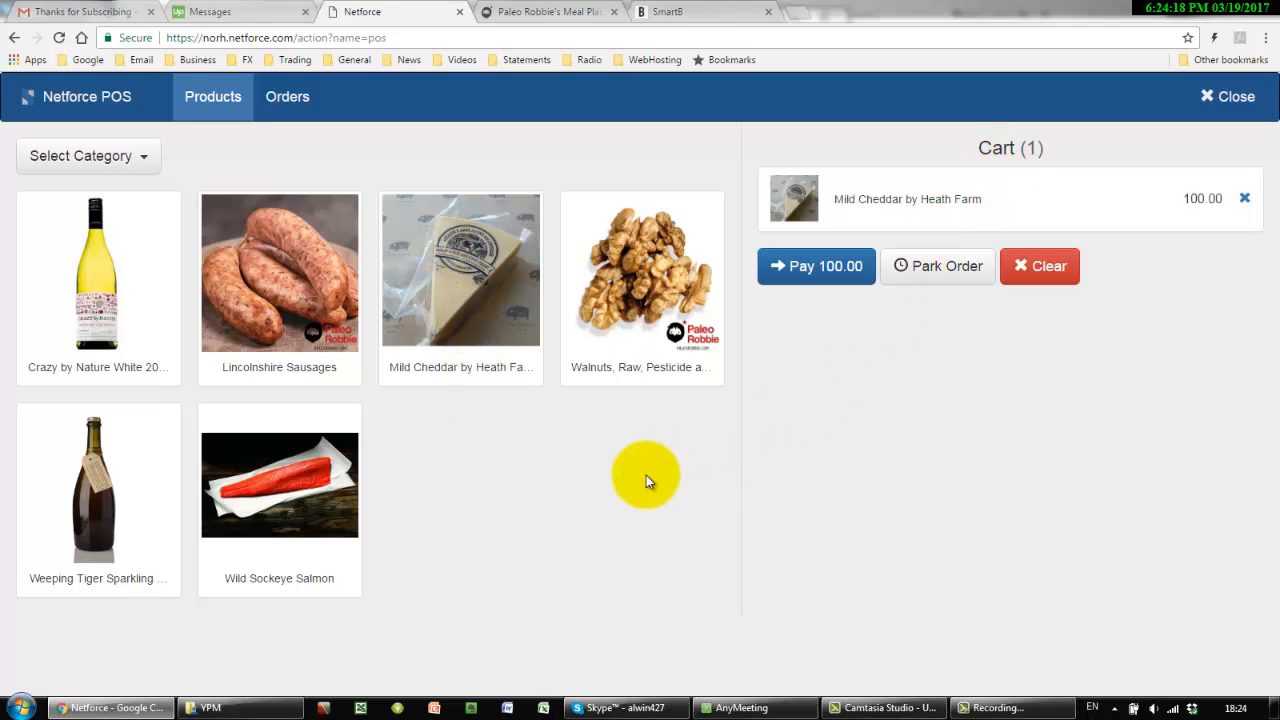
{"action": "left_click", "coordinate": [640, 284]}
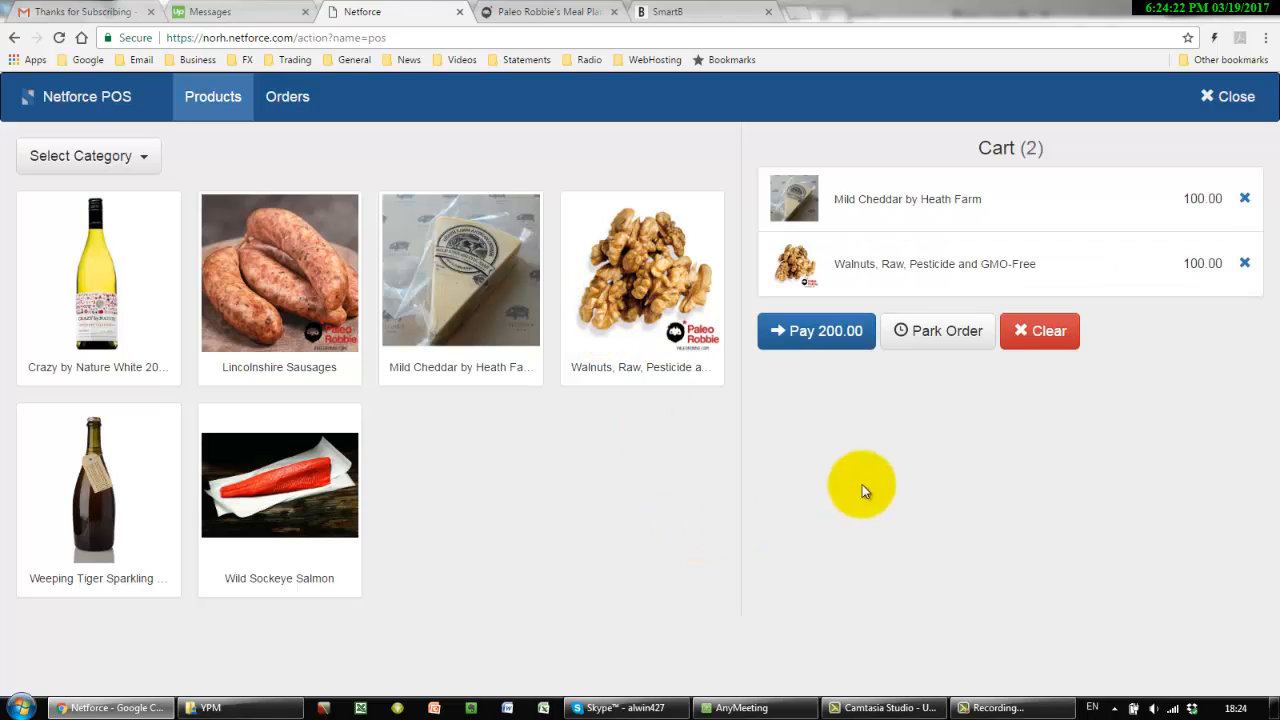
{"action": "left_click", "coordinate": [808, 340]}
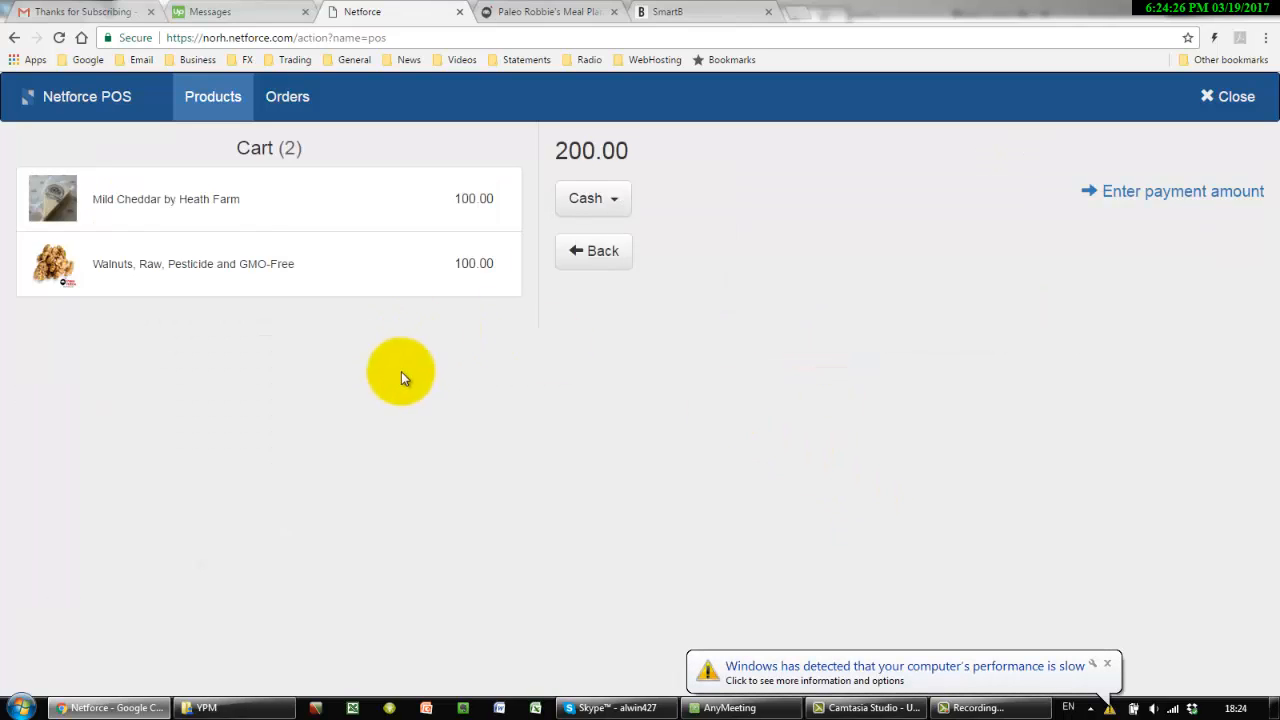
{"action": "left_click", "coordinate": [1107, 663]}
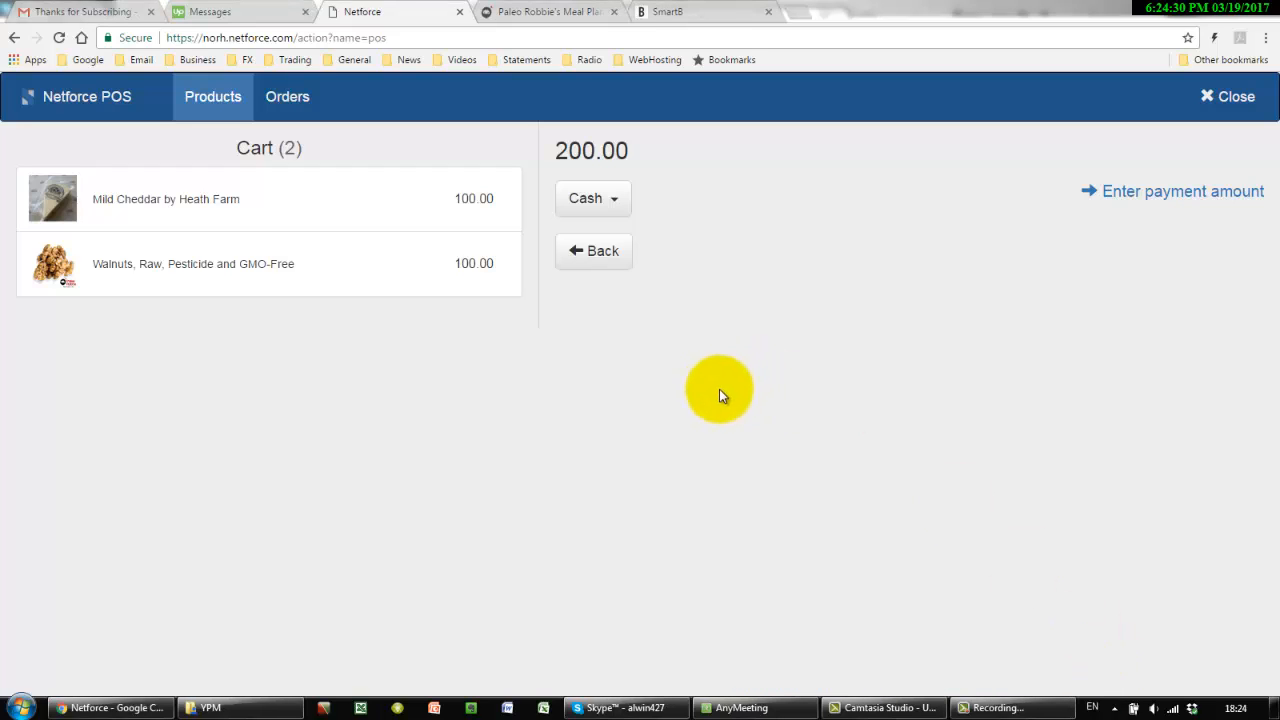
Take a Cash payment of 500 for the cheddar and walnuts order and mark it as paid.
{"action": "left_click", "coordinate": [615, 201]}
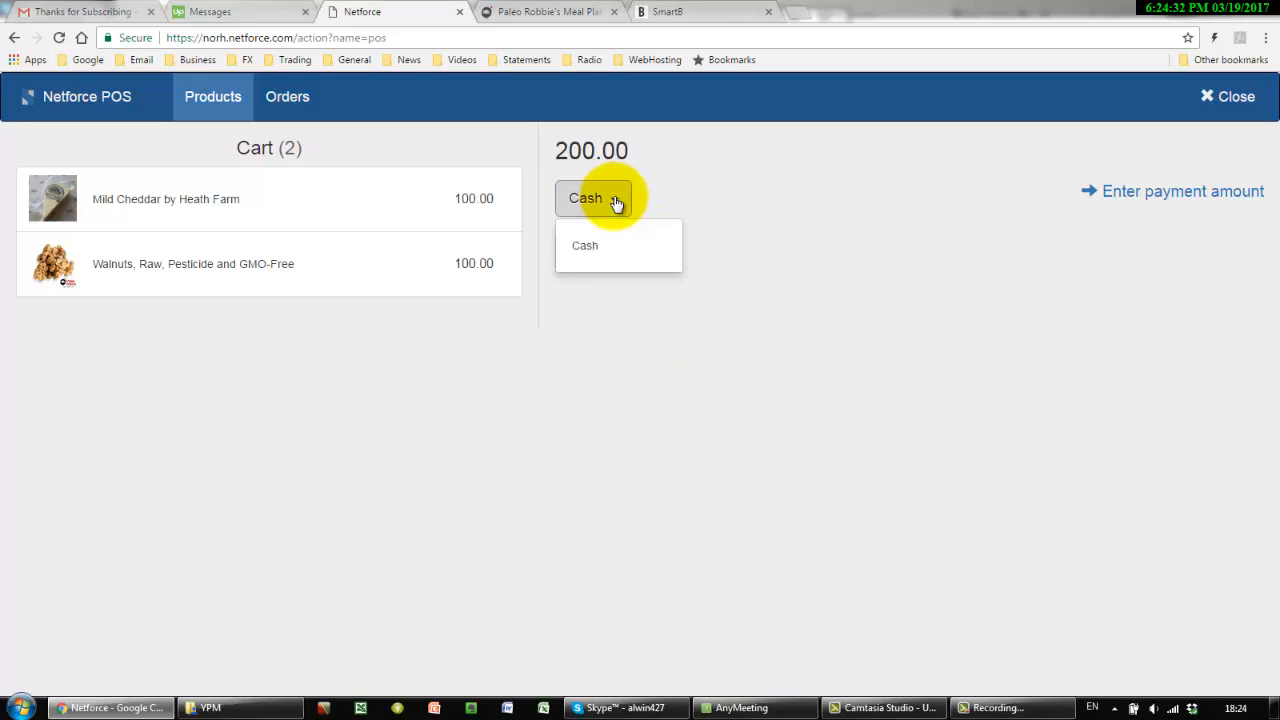
{"action": "left_click", "coordinate": [588, 245]}
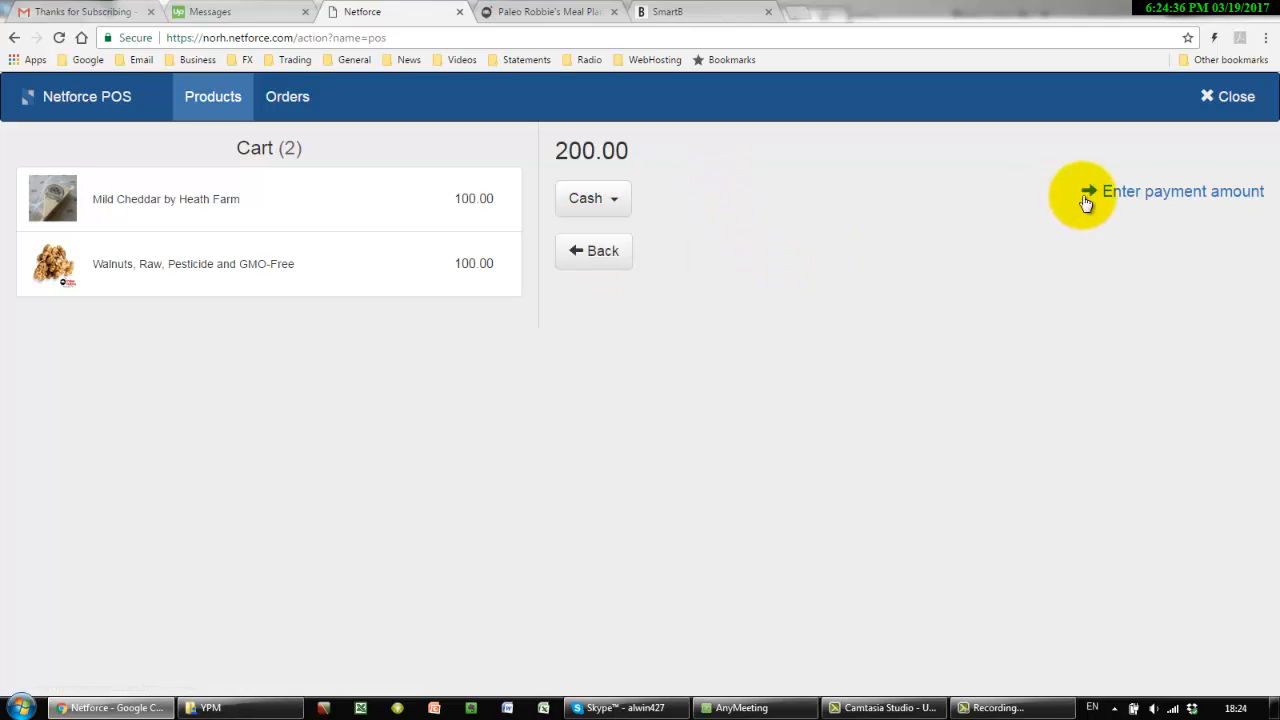
{"action": "left_click", "coordinate": [1160, 191]}
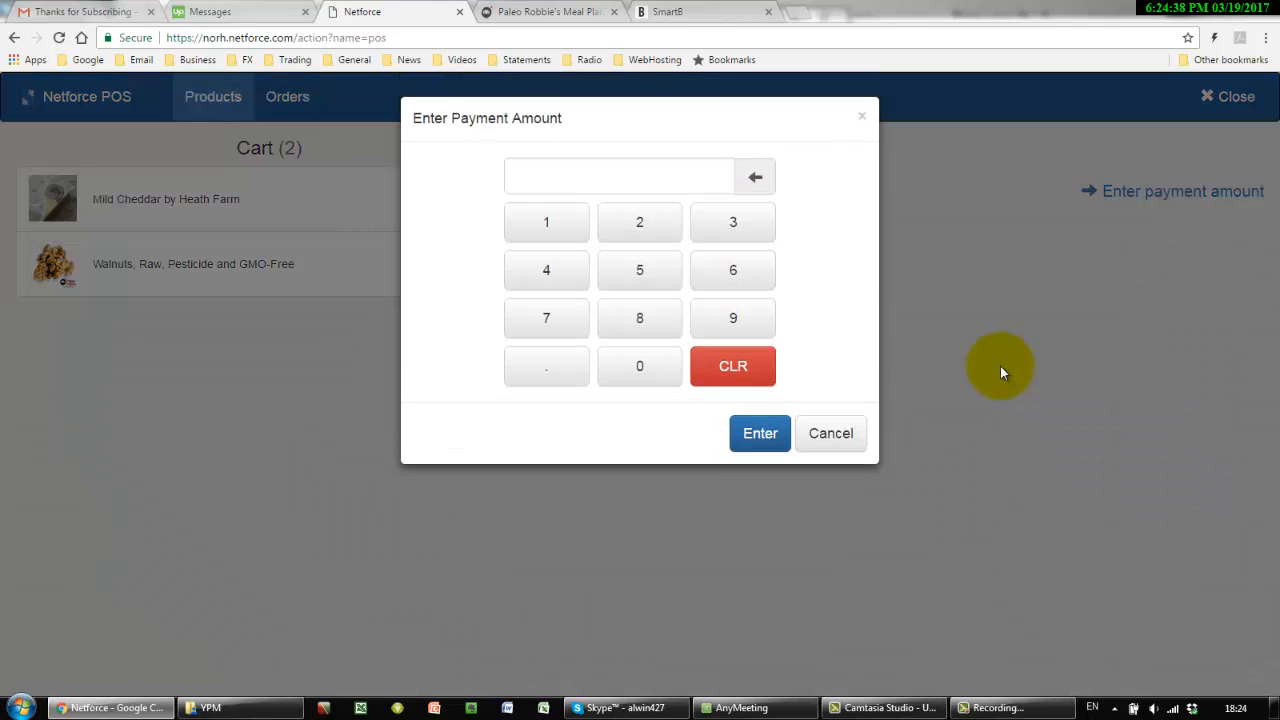
{"action": "left_click", "coordinate": [642, 268]}
{"action": "left_click", "coordinate": [641, 368]}
{"action": "left_click", "coordinate": [642, 370]}
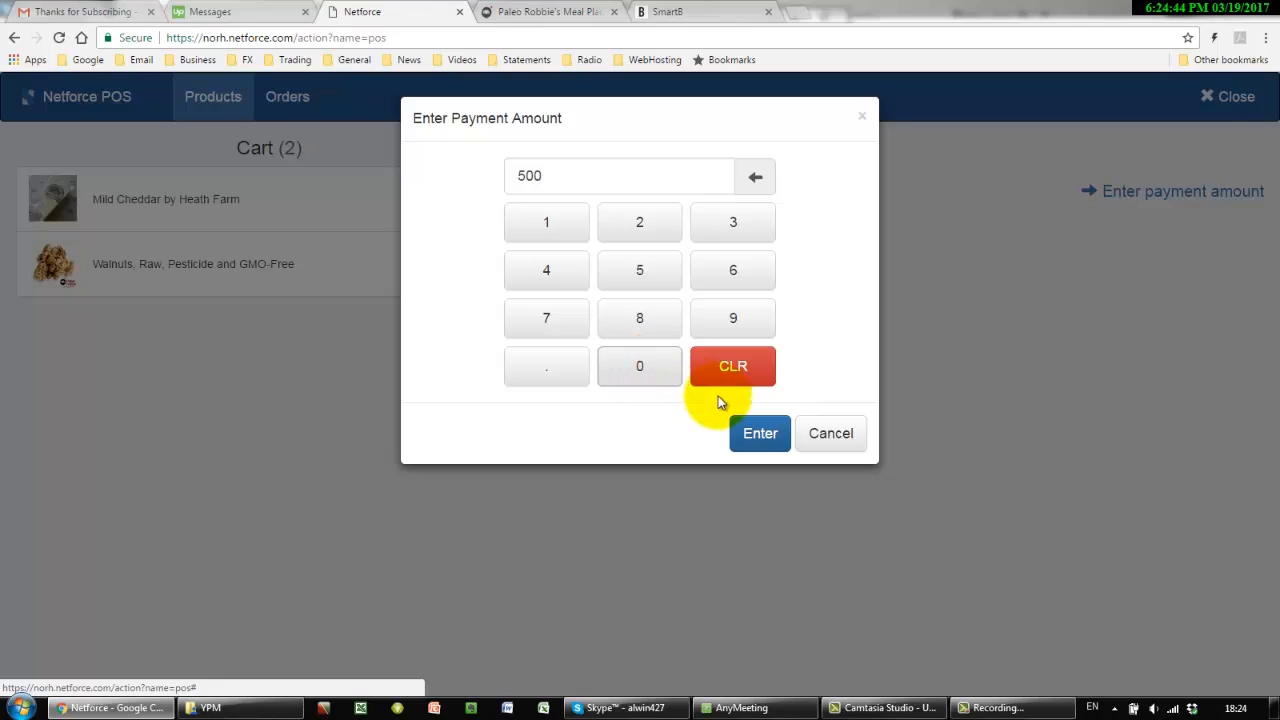
{"action": "left_click", "coordinate": [758, 440]}
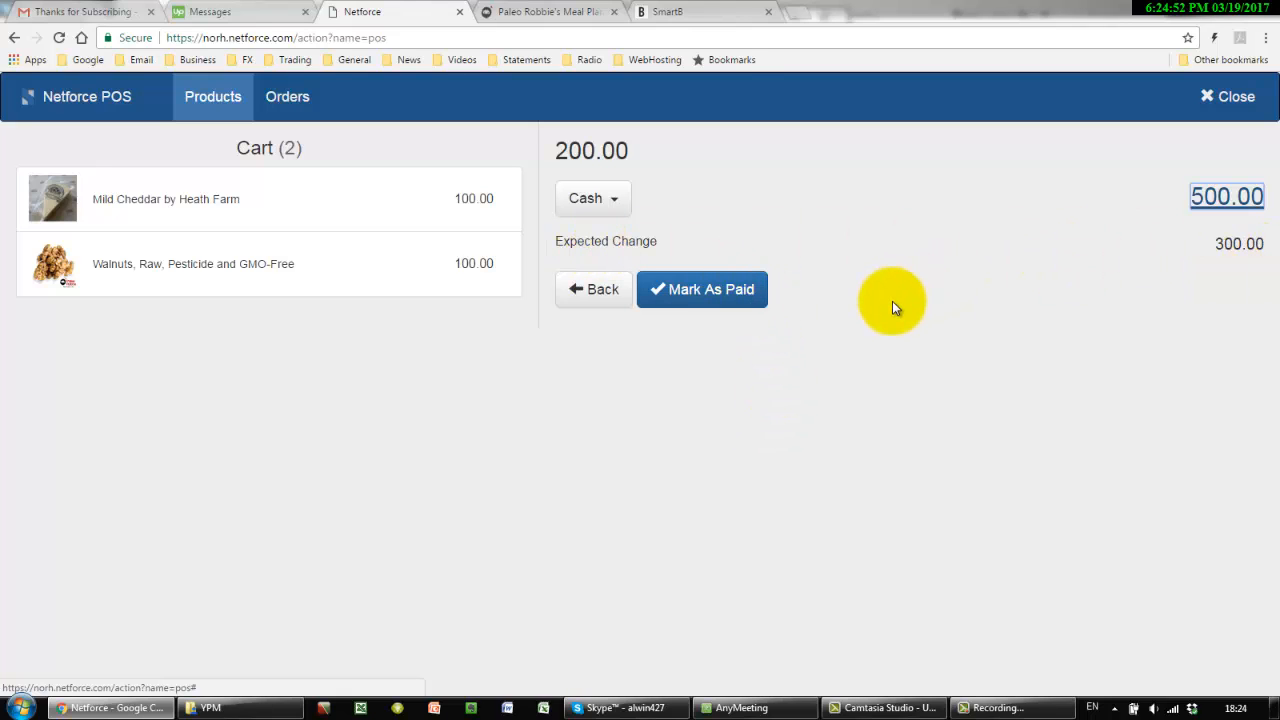
{"action": "left_click", "coordinate": [693, 296]}
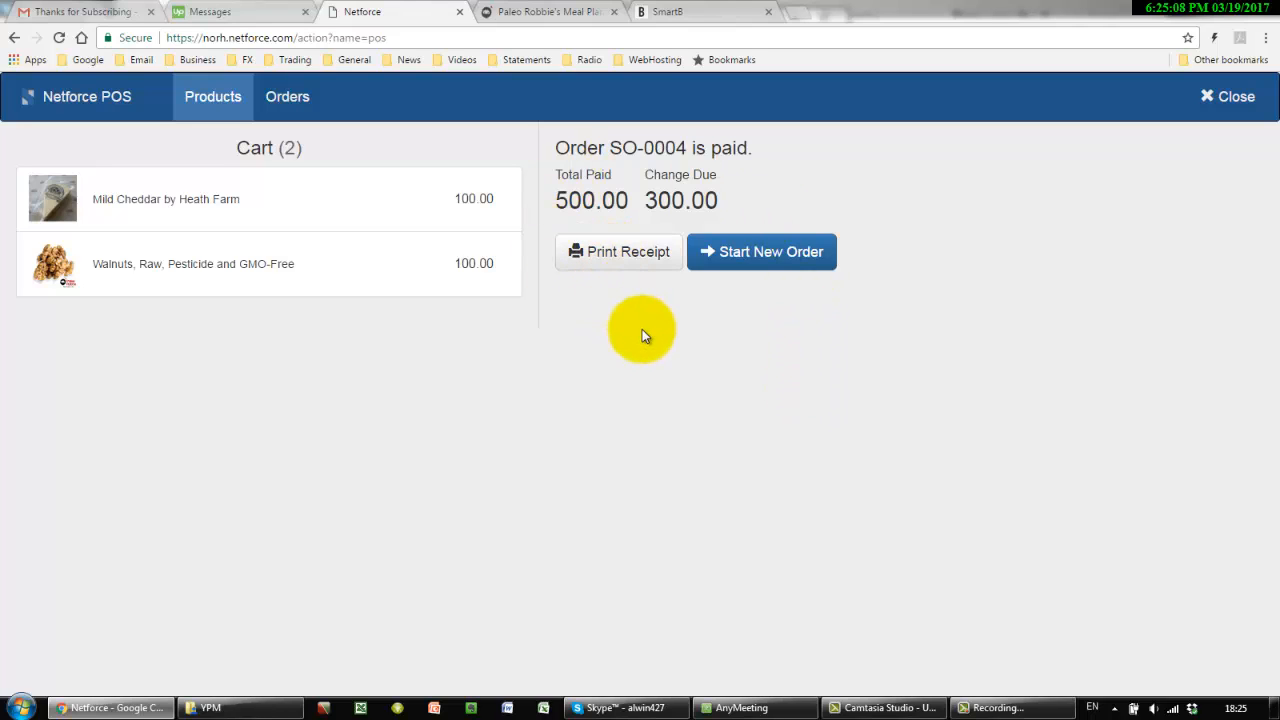
Start a new order containing Wild Sockeye Salmon and park it.
{"action": "left_click", "coordinate": [768, 253]}
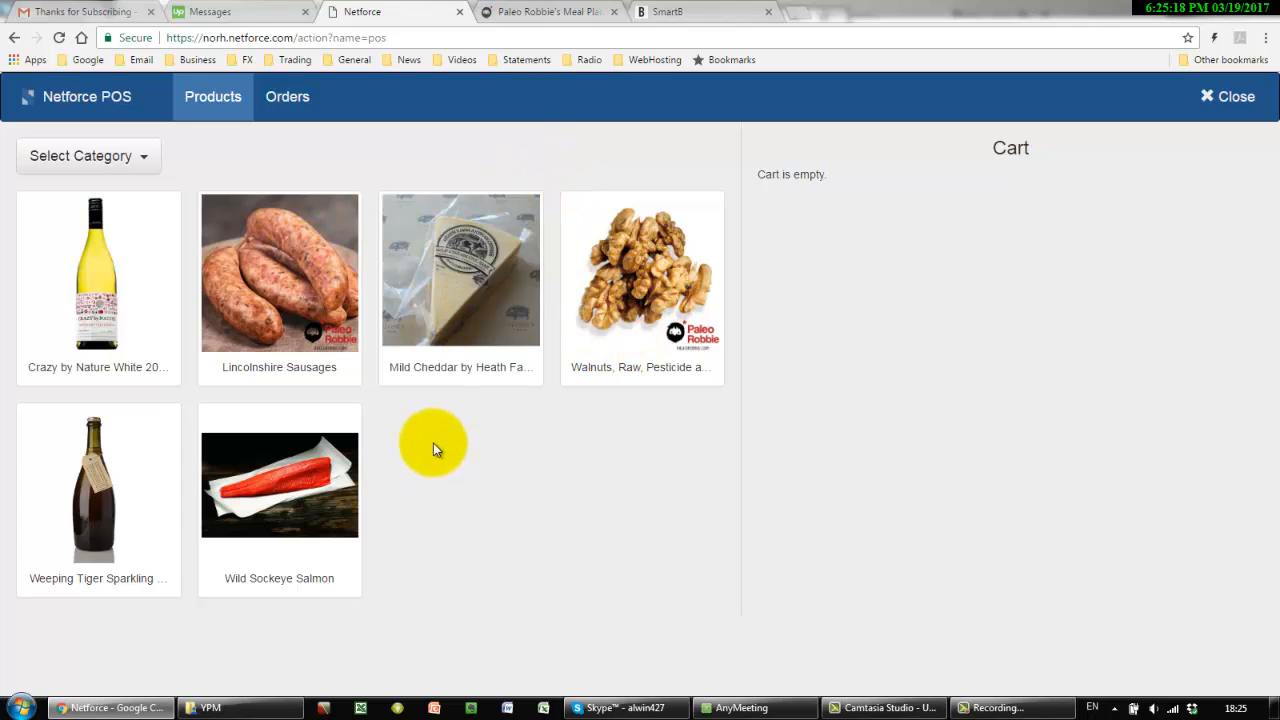
{"action": "left_click", "coordinate": [275, 498]}
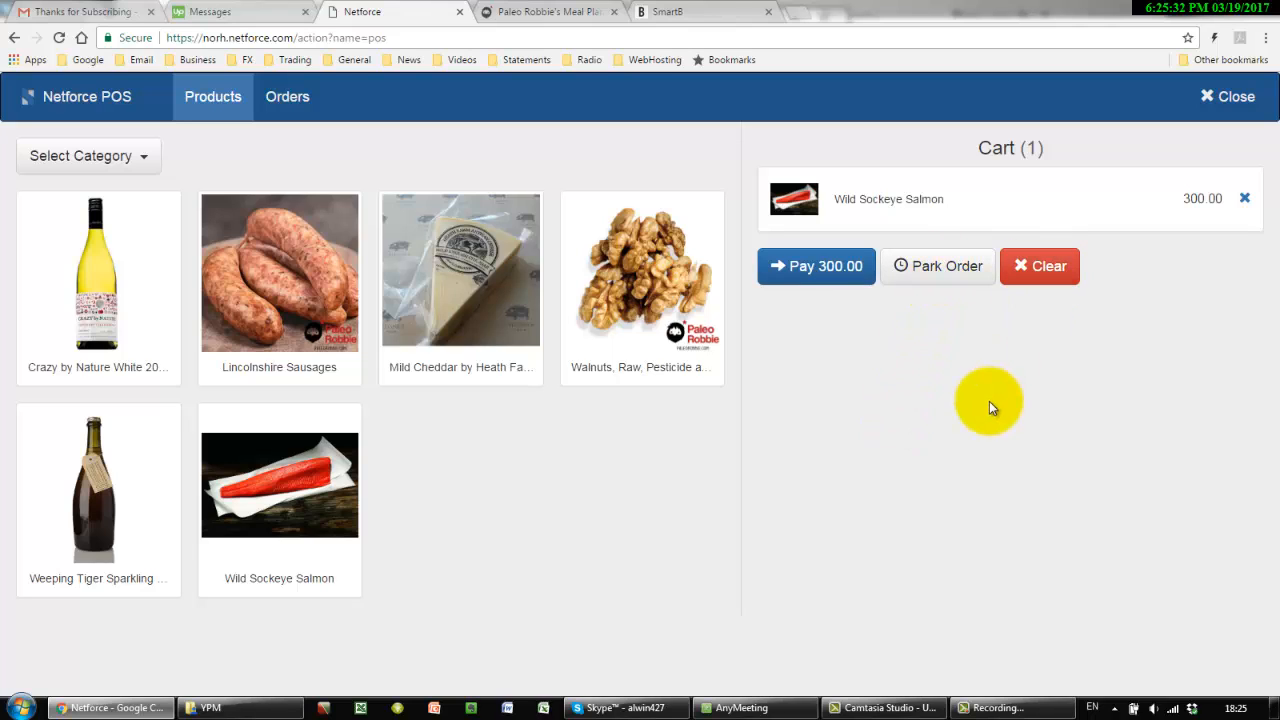
{"action": "left_click", "coordinate": [942, 268]}
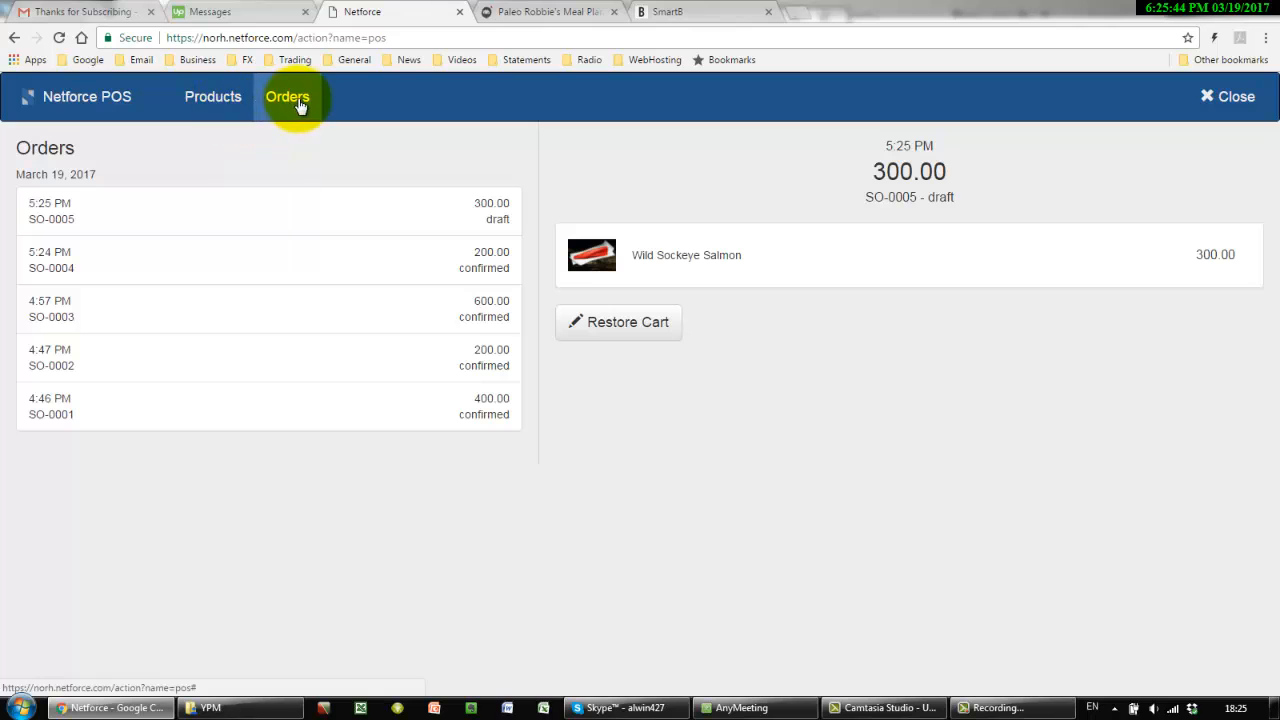
Return to the products, add the raw Walnuts to the empty cart and proceed to payment.
{"action": "left_click", "coordinate": [230, 101]}
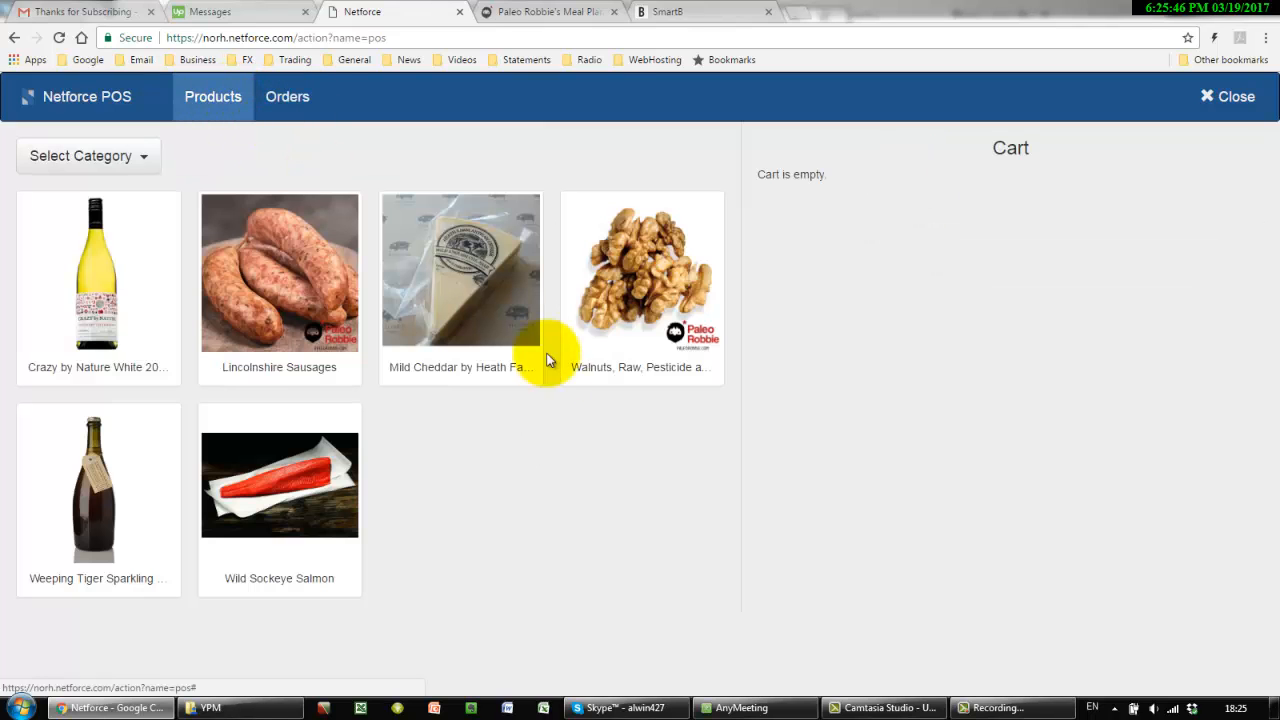
{"action": "left_click", "coordinate": [608, 295]}
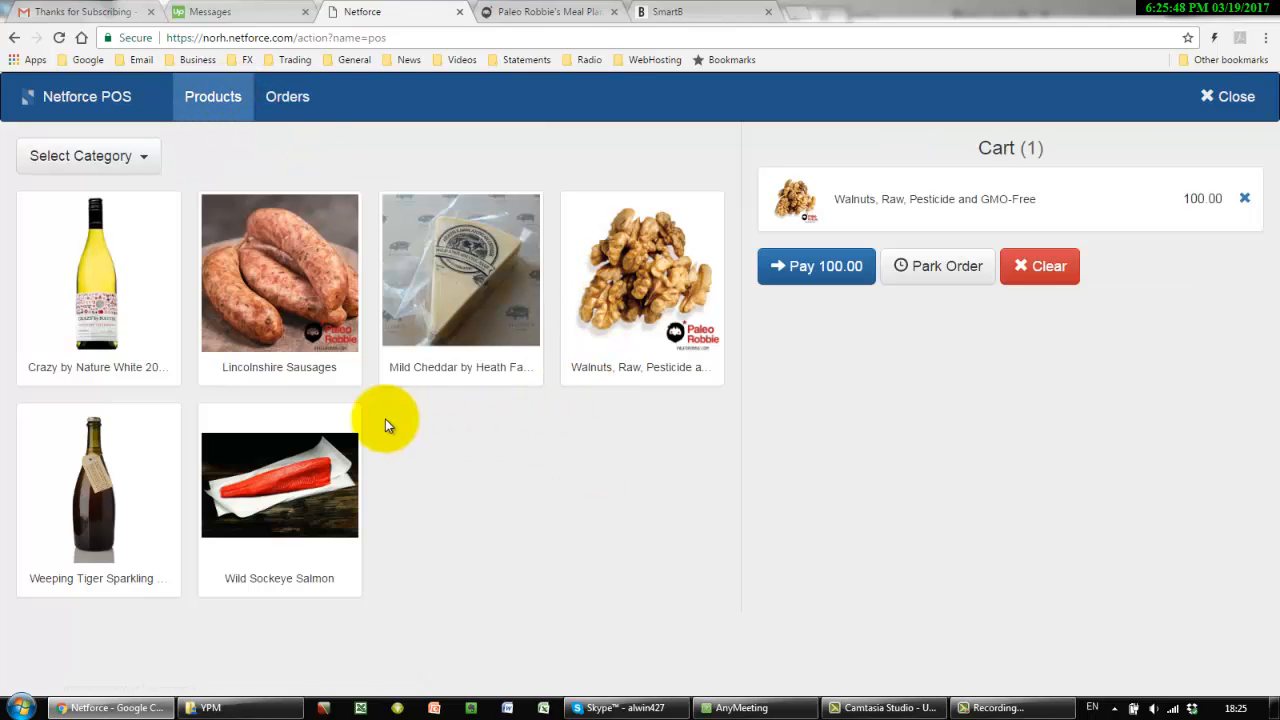
{"action": "left_click", "coordinate": [823, 272]}
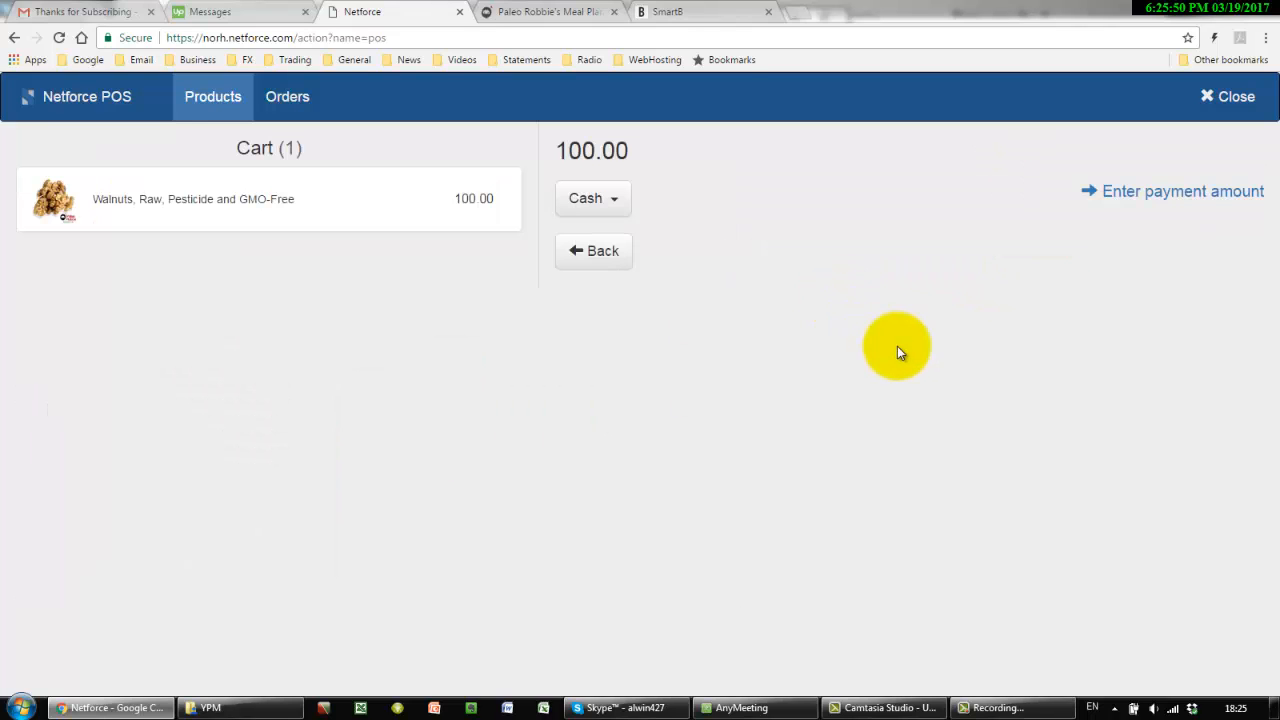
Enter a Cash payment of 100 for the walnuts order and mark it as paid.
{"action": "left_click", "coordinate": [1112, 218]}
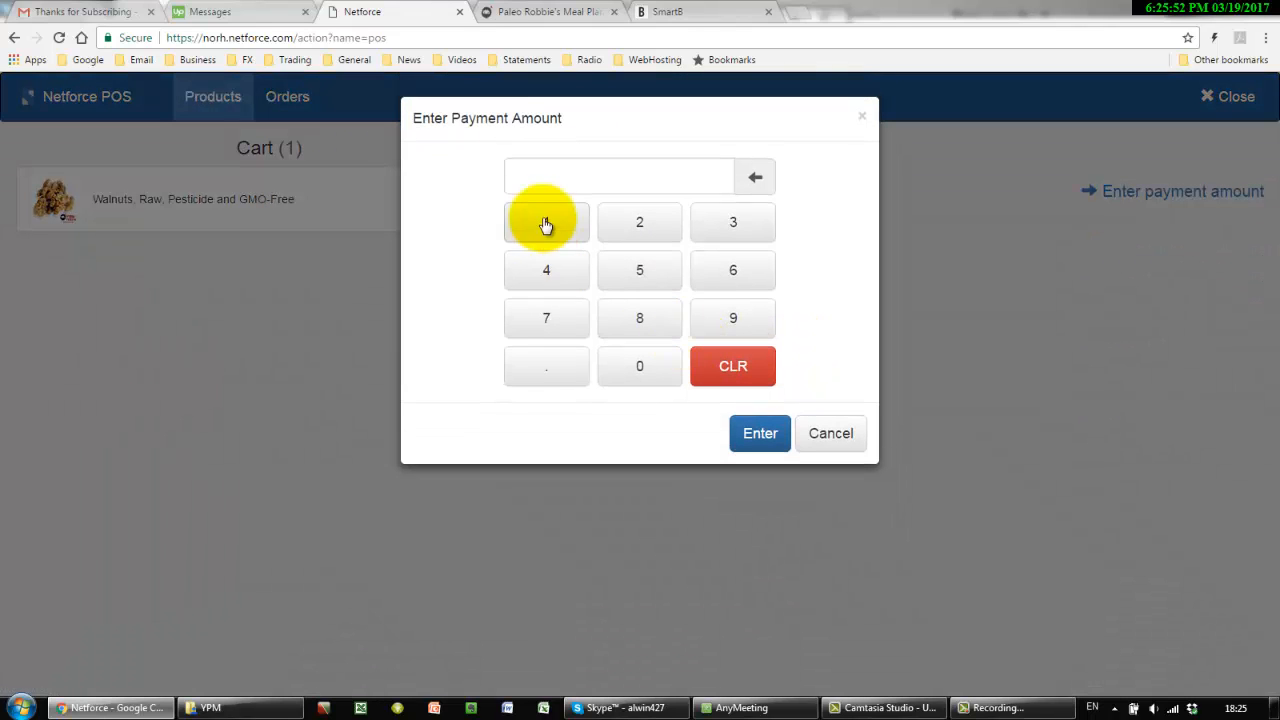
{"action": "left_click", "coordinate": [545, 222]}
{"action": "left_click", "coordinate": [650, 390]}
{"action": "left_click", "coordinate": [650, 390]}
{"action": "left_click", "coordinate": [760, 434]}
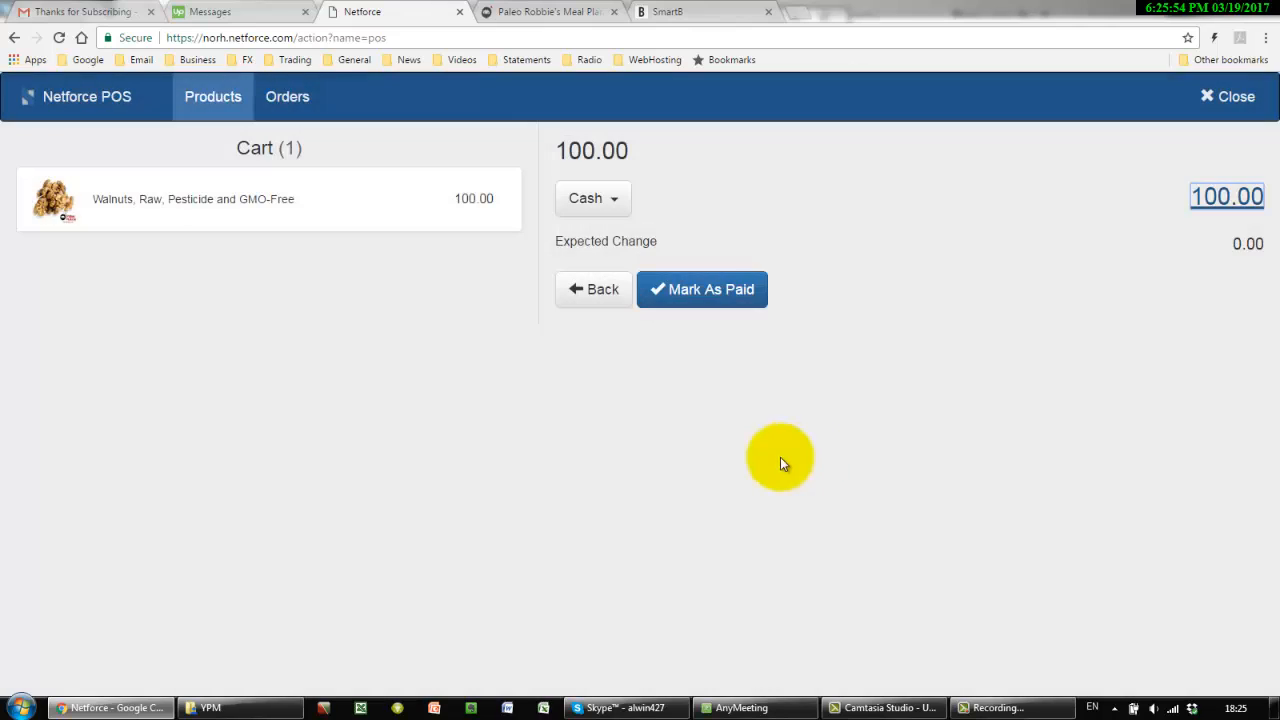
{"action": "left_click", "coordinate": [706, 304]}
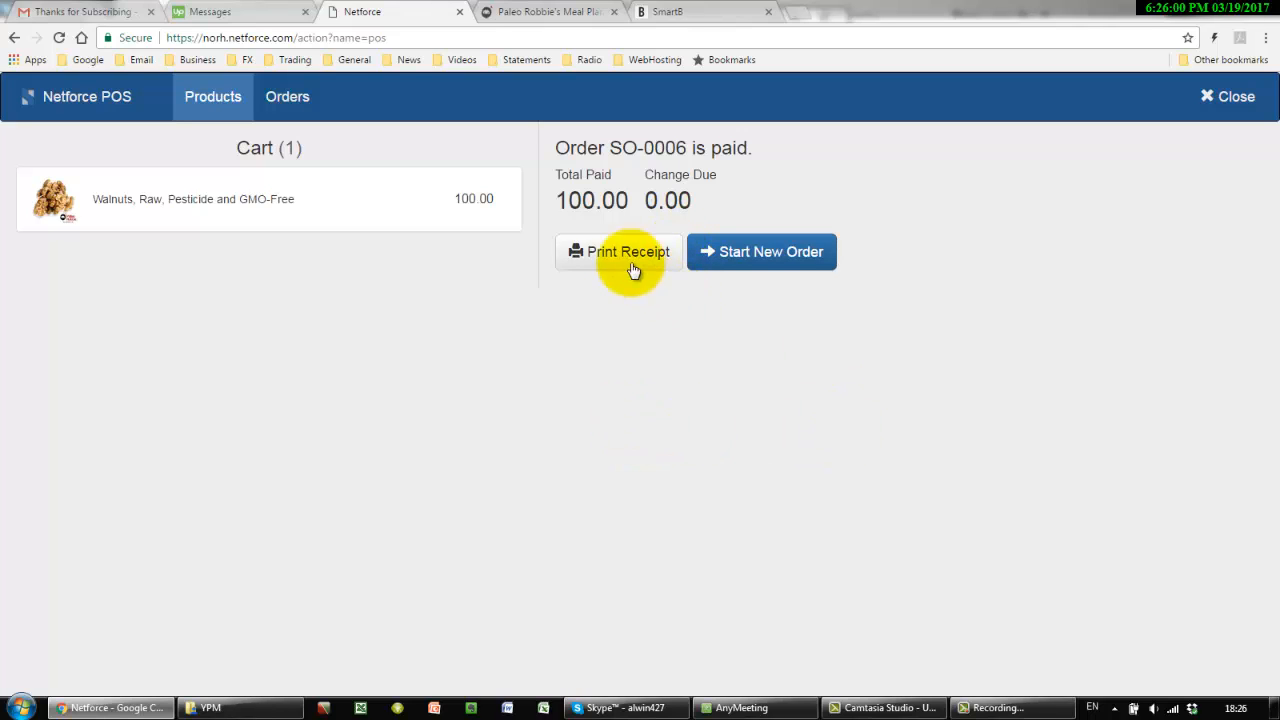
Restore the parked Wild Sockeye Salmon order to the cart and add the Weeping Tiger Sparkling Orange Wine.
{"action": "left_click", "coordinate": [287, 97]}
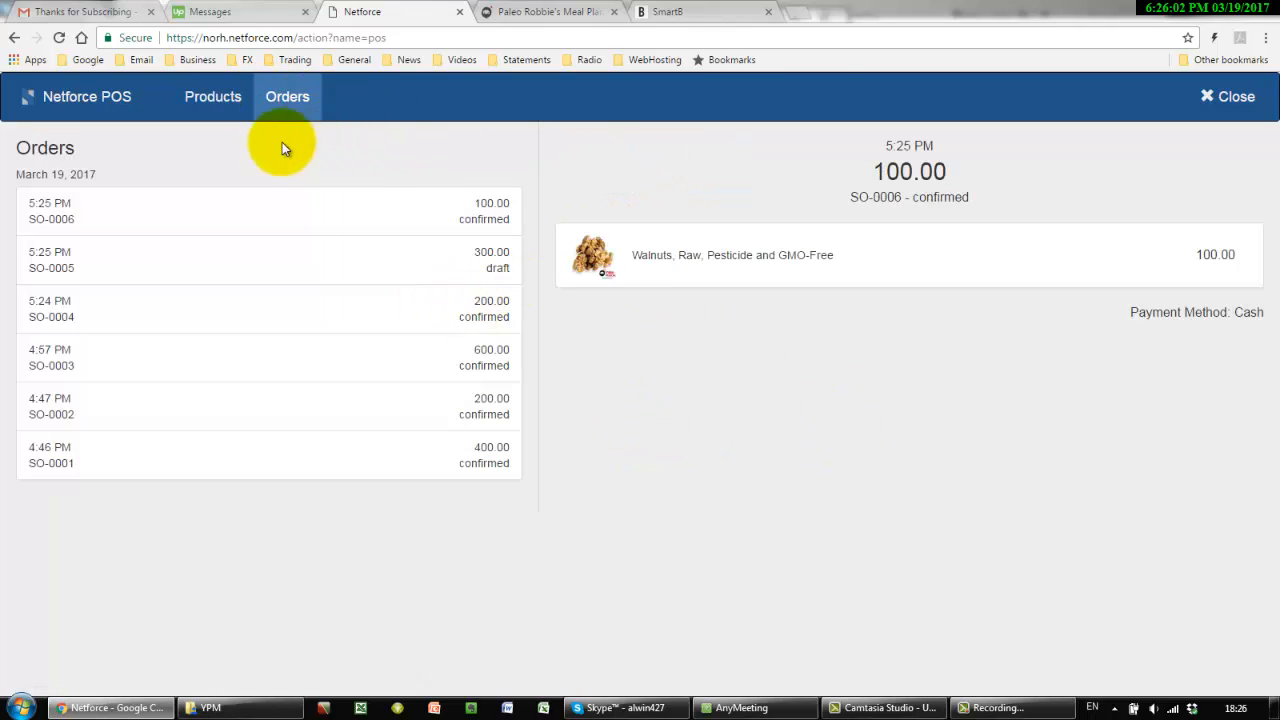
{"action": "left_click", "coordinate": [86, 262]}
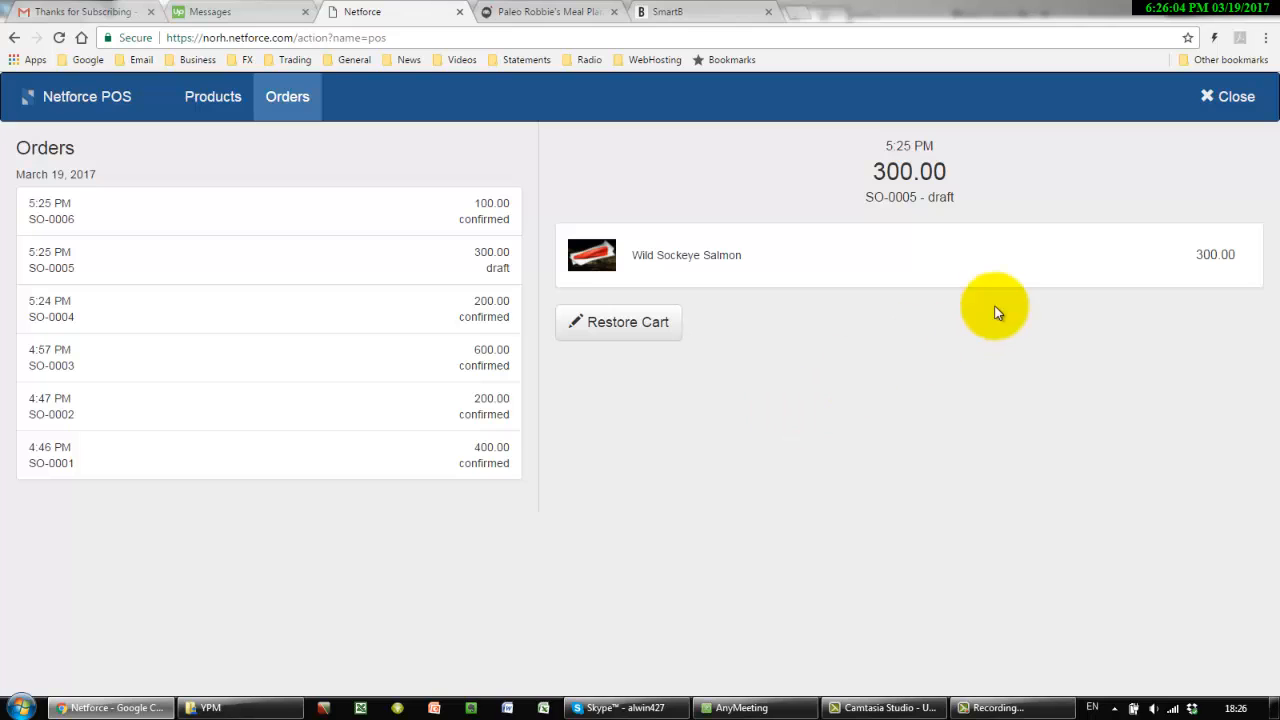
{"action": "left_click", "coordinate": [628, 321]}
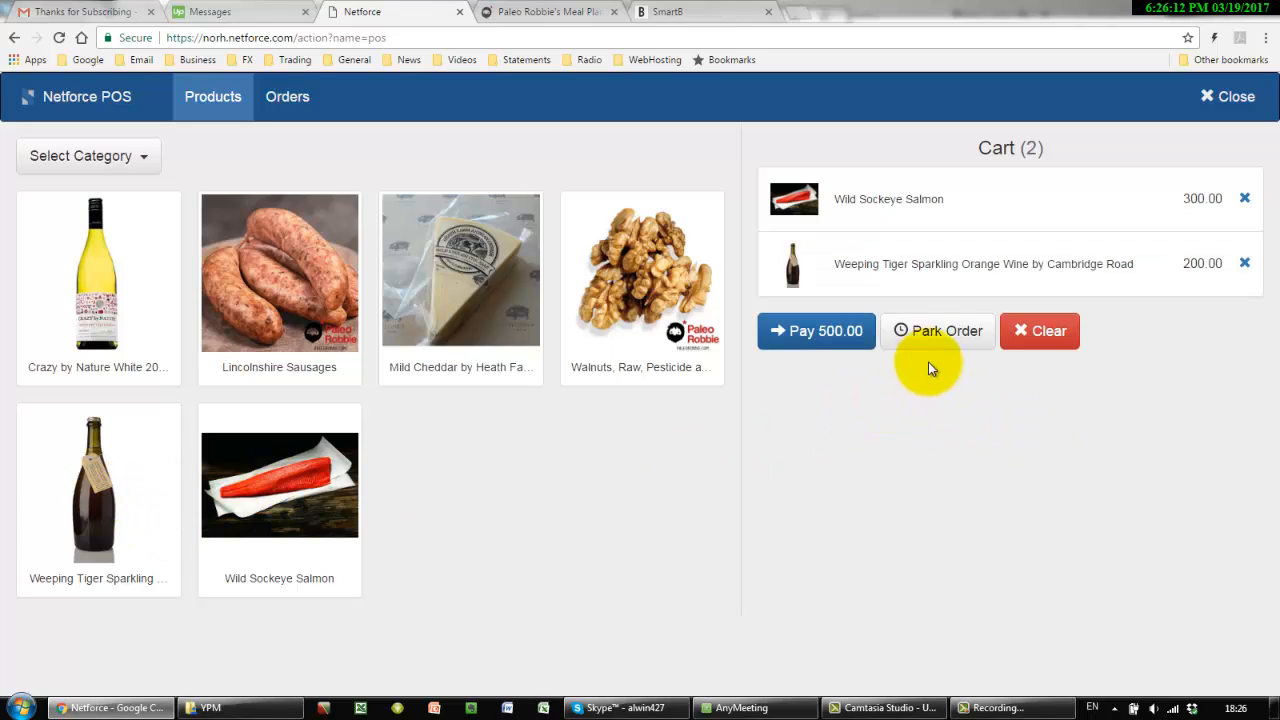
Enter a Cash payment of 500 for the salmon and wine order and mark it as paid.
{"action": "left_click", "coordinate": [826, 331]}
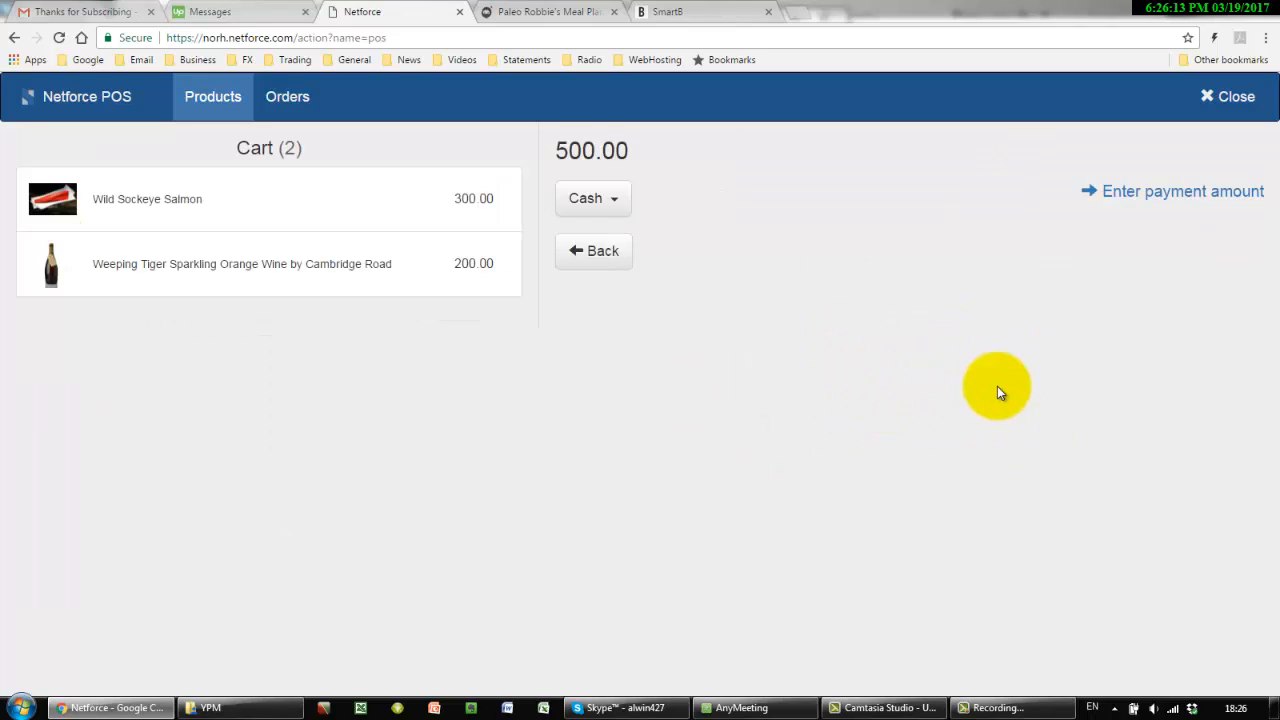
{"action": "left_click", "coordinate": [1170, 193]}
{"action": "left_click", "coordinate": [640, 270]}
{"action": "left_click", "coordinate": [649, 363]}
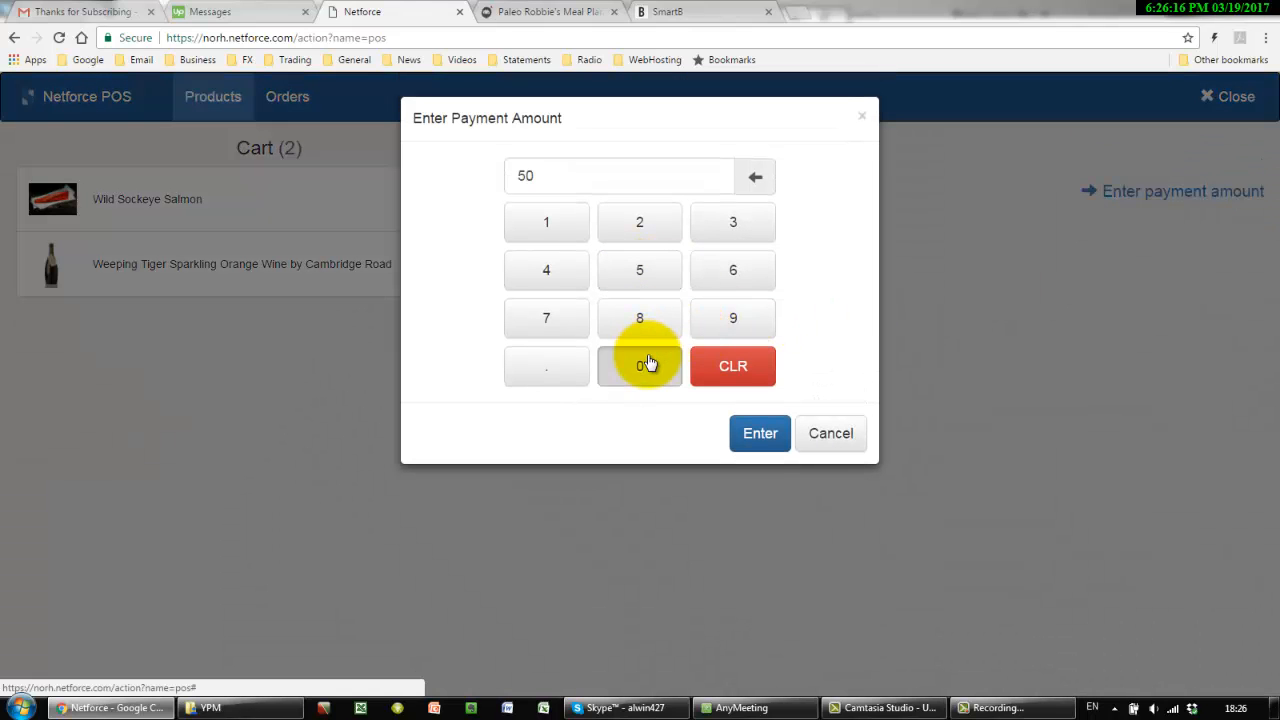
{"action": "left_click", "coordinate": [668, 375]}
{"action": "left_click", "coordinate": [760, 432]}
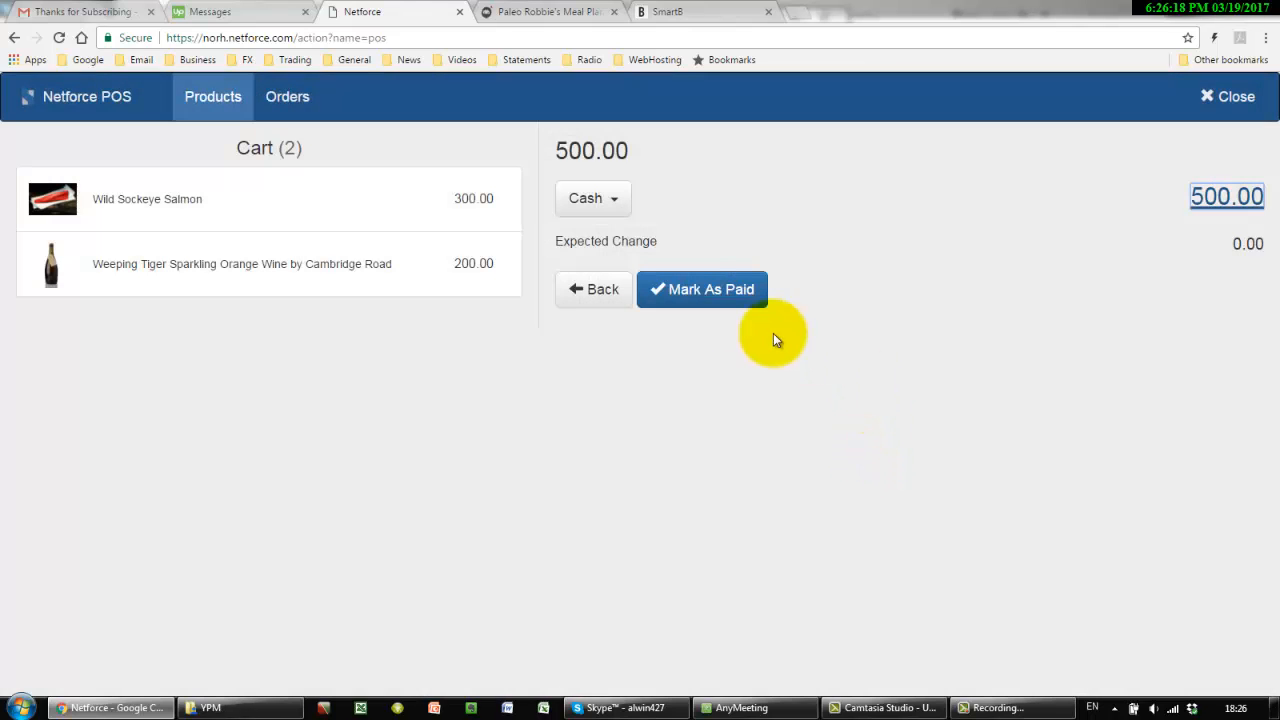
{"action": "left_click", "coordinate": [720, 300]}
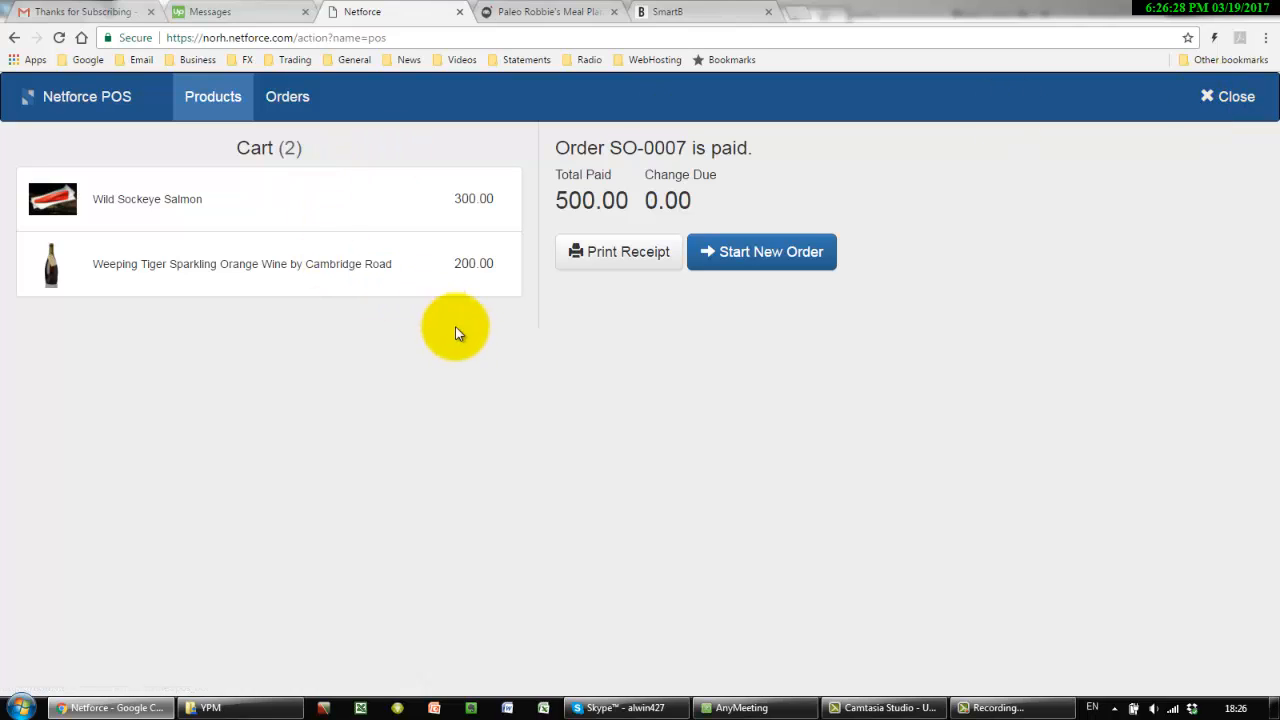
Look at the Paleo Robbie website's home page in the browser and return to the Netforce POS.
{"action": "left_click", "coordinate": [557, 12]}
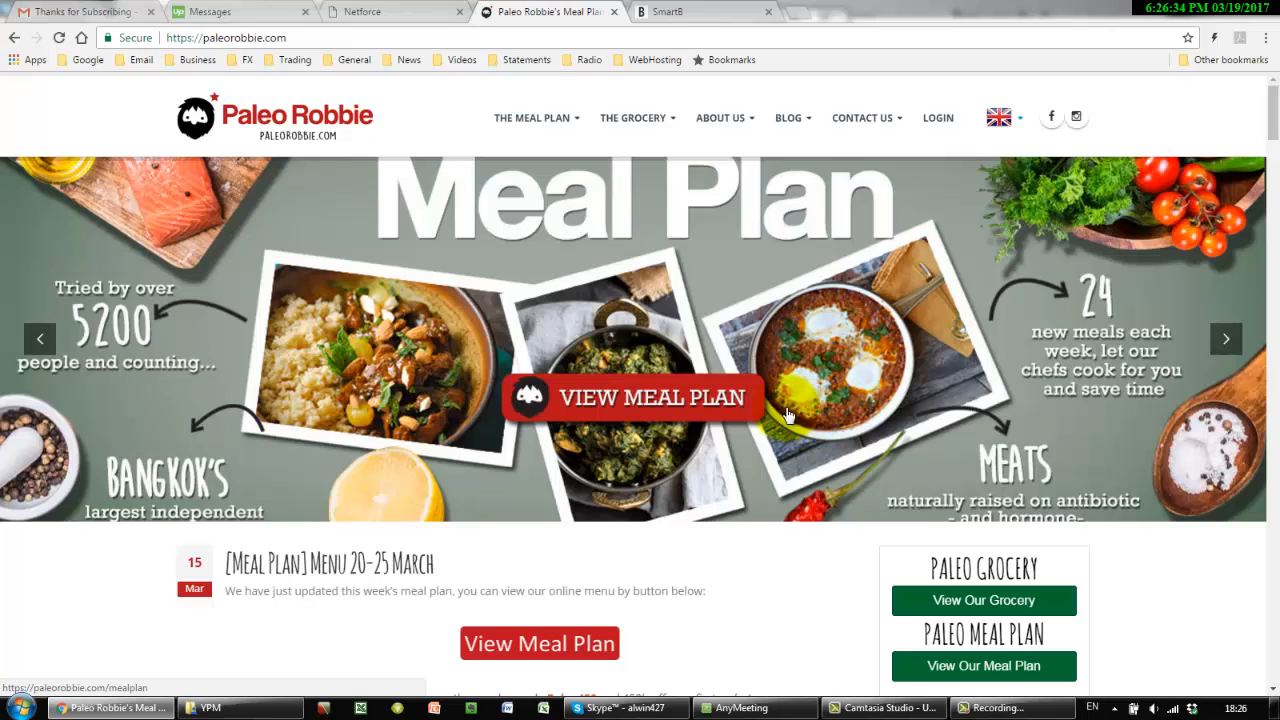
{"action": "left_click", "coordinate": [376, 11]}
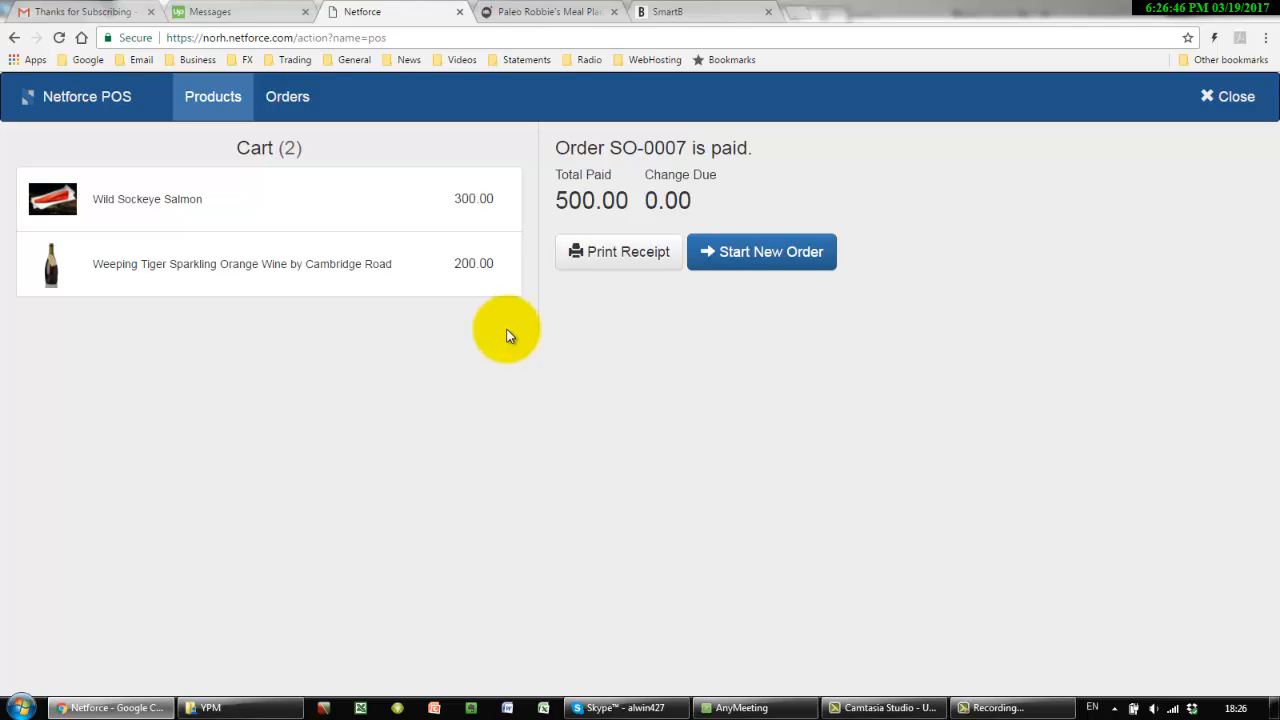
{"action": "left_click", "coordinate": [560, 11]}
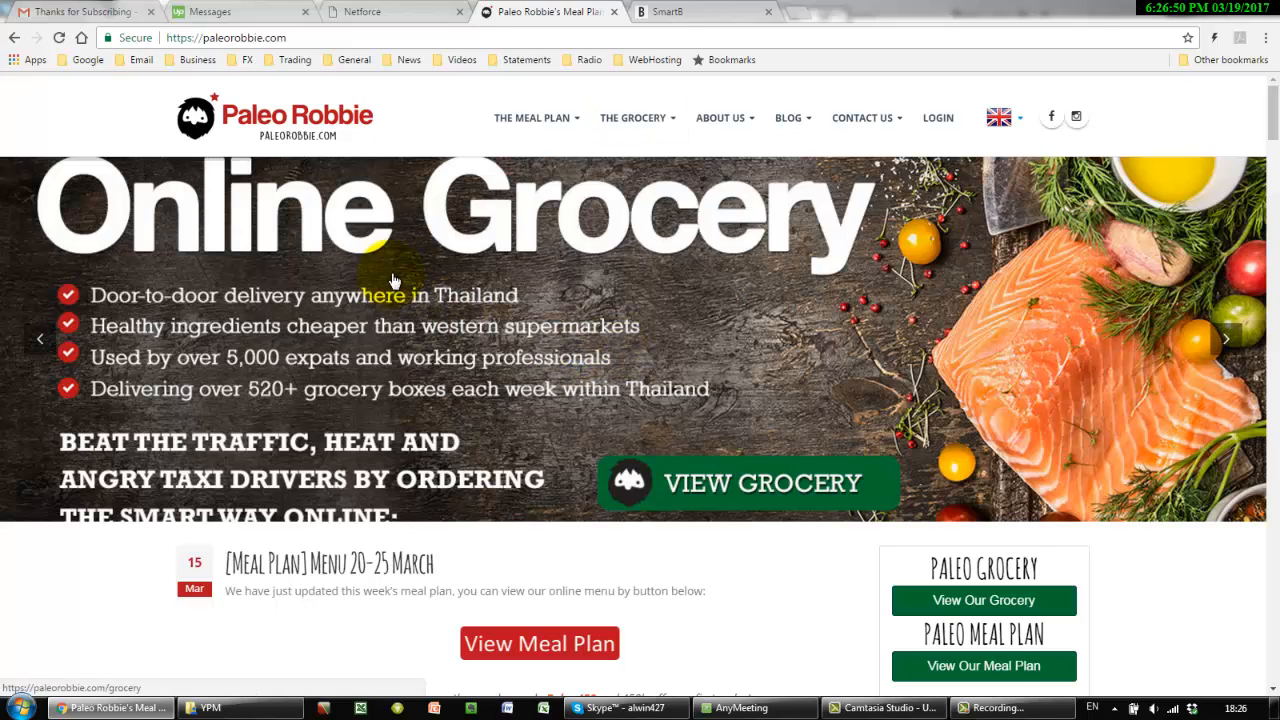
{"action": "left_click", "coordinate": [380, 12]}
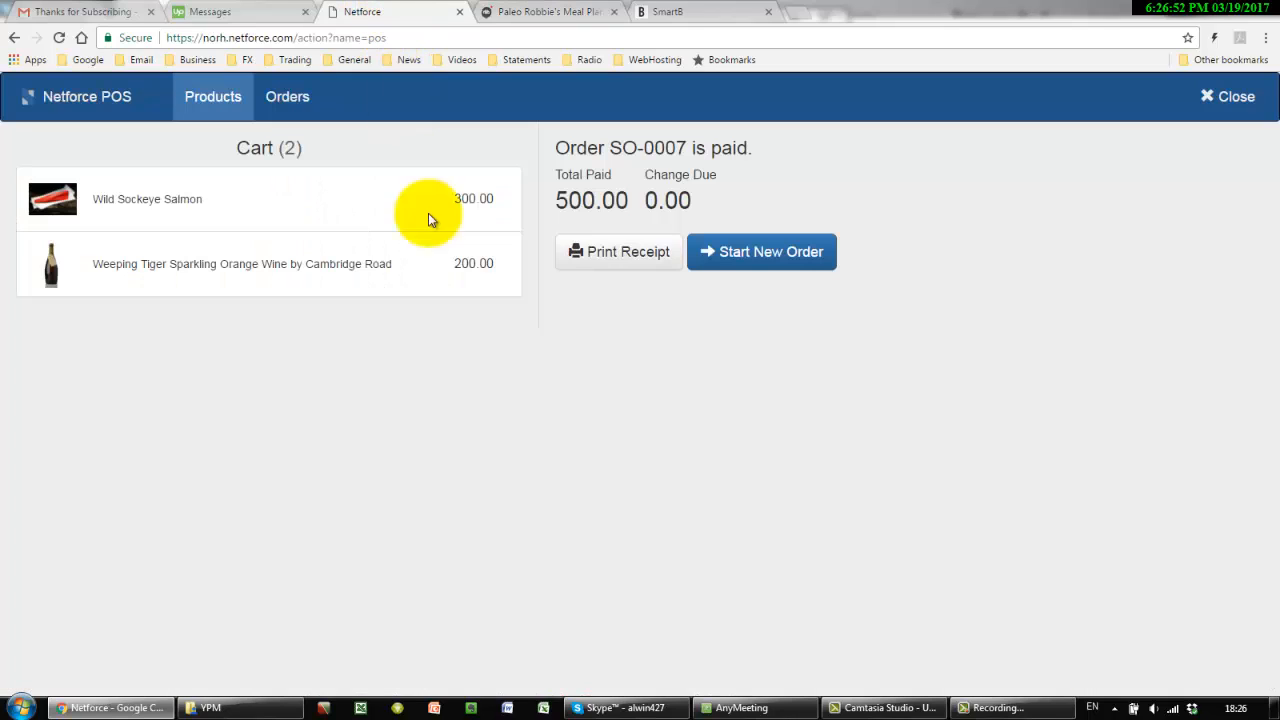
Leave the point of sale, open the Sales dashboard and review the pending sales orders.
{"action": "left_click", "coordinate": [1230, 92]}
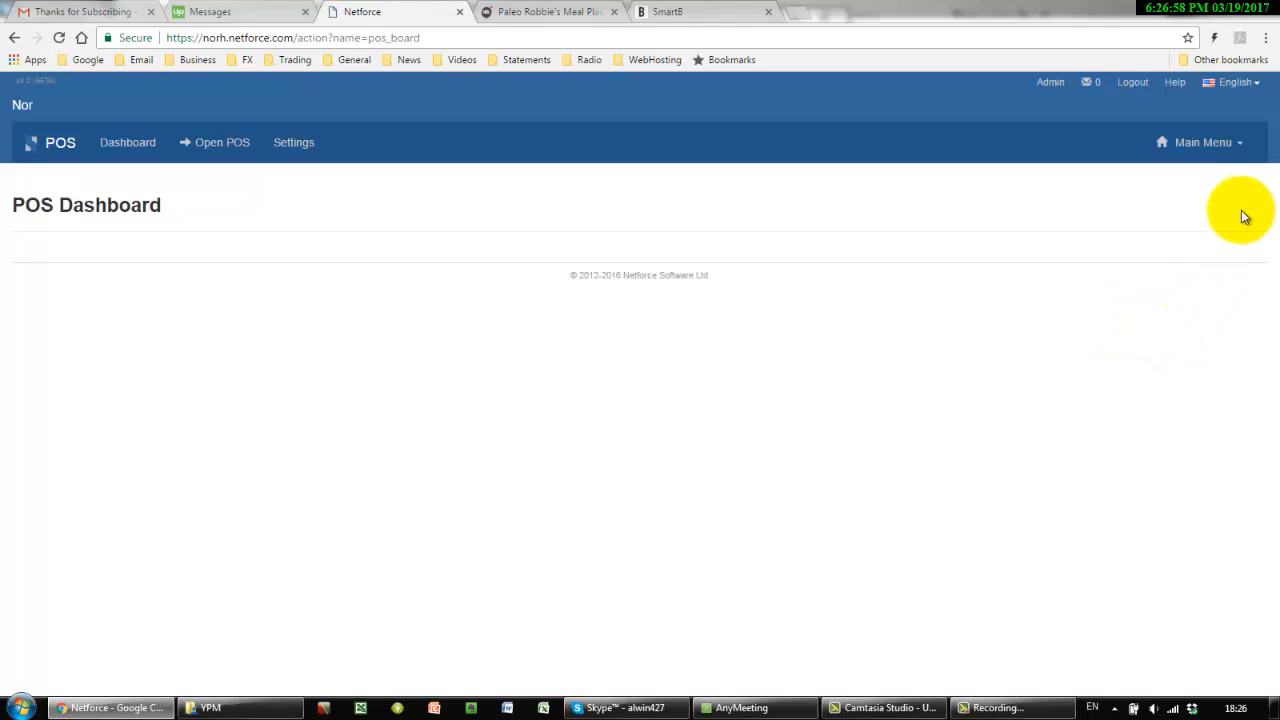
{"action": "left_click", "coordinate": [1240, 148]}
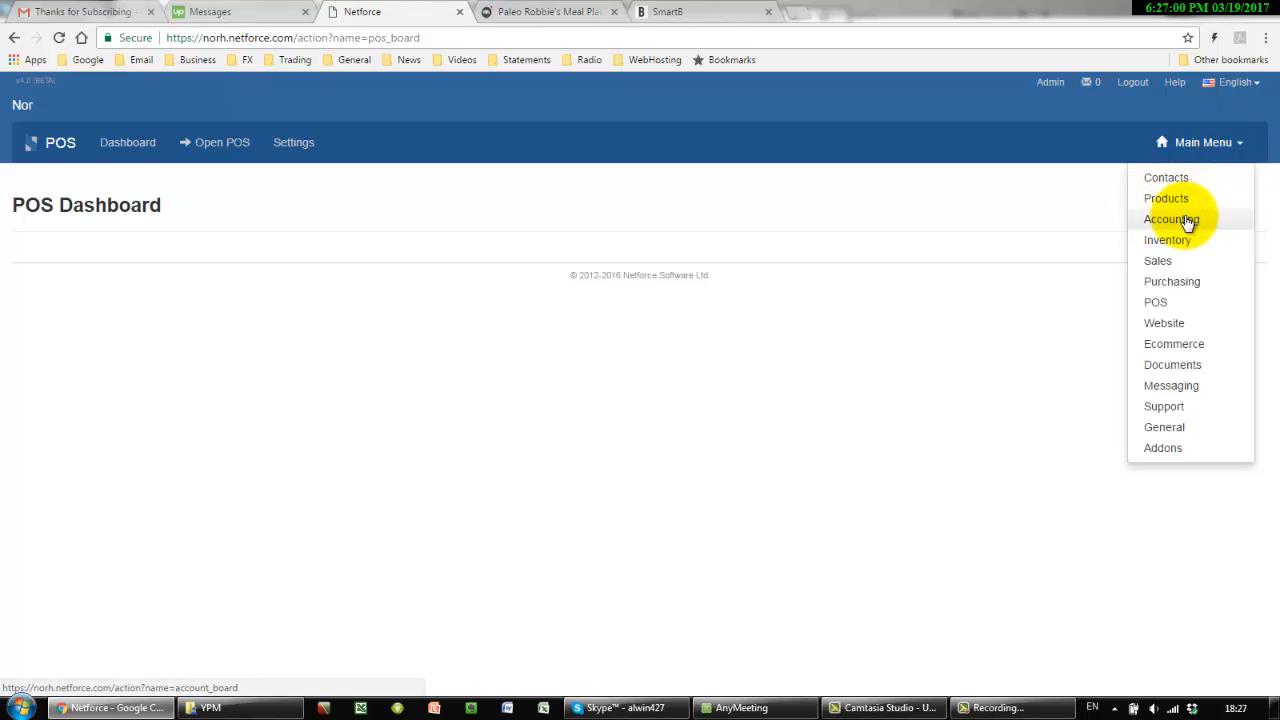
{"action": "left_click", "coordinate": [1158, 260]}
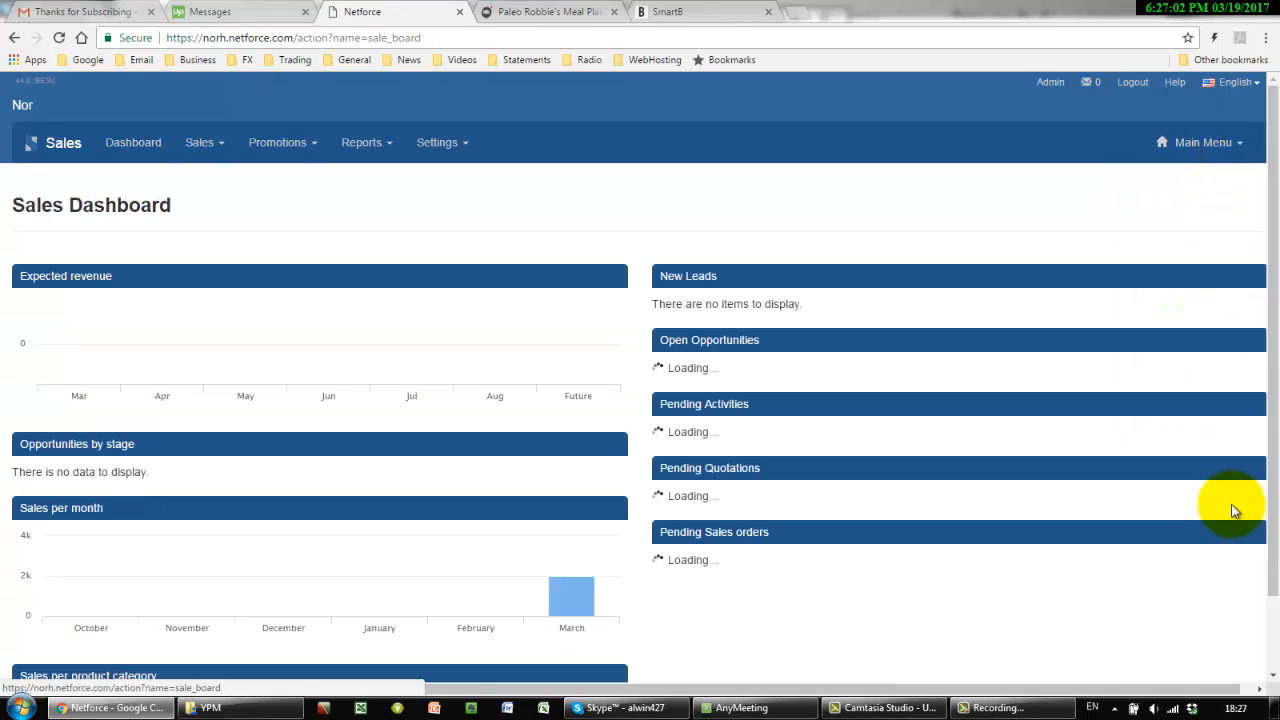
{"action": "scroll", "coordinate": [551, 371], "scroll_direction": "down", "scroll_amount": 3}
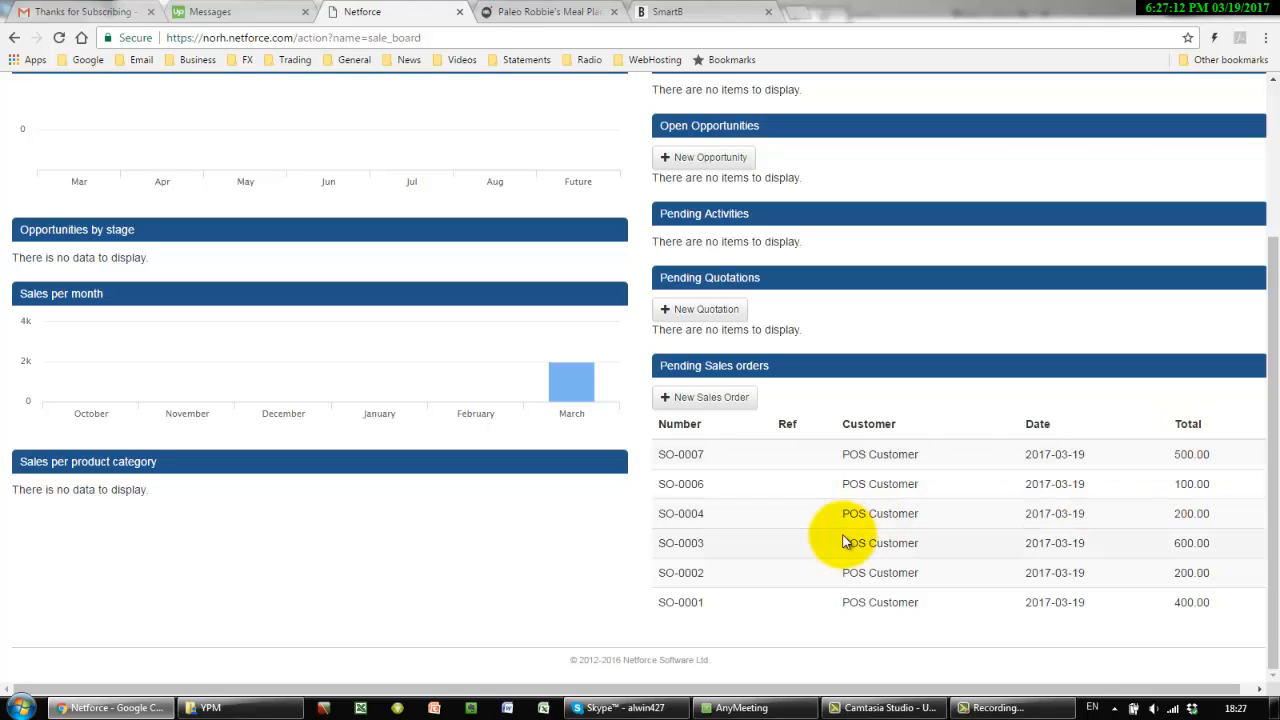
{"action": "scroll", "coordinate": [840, 542], "scroll_direction": "up", "scroll_amount": 3}
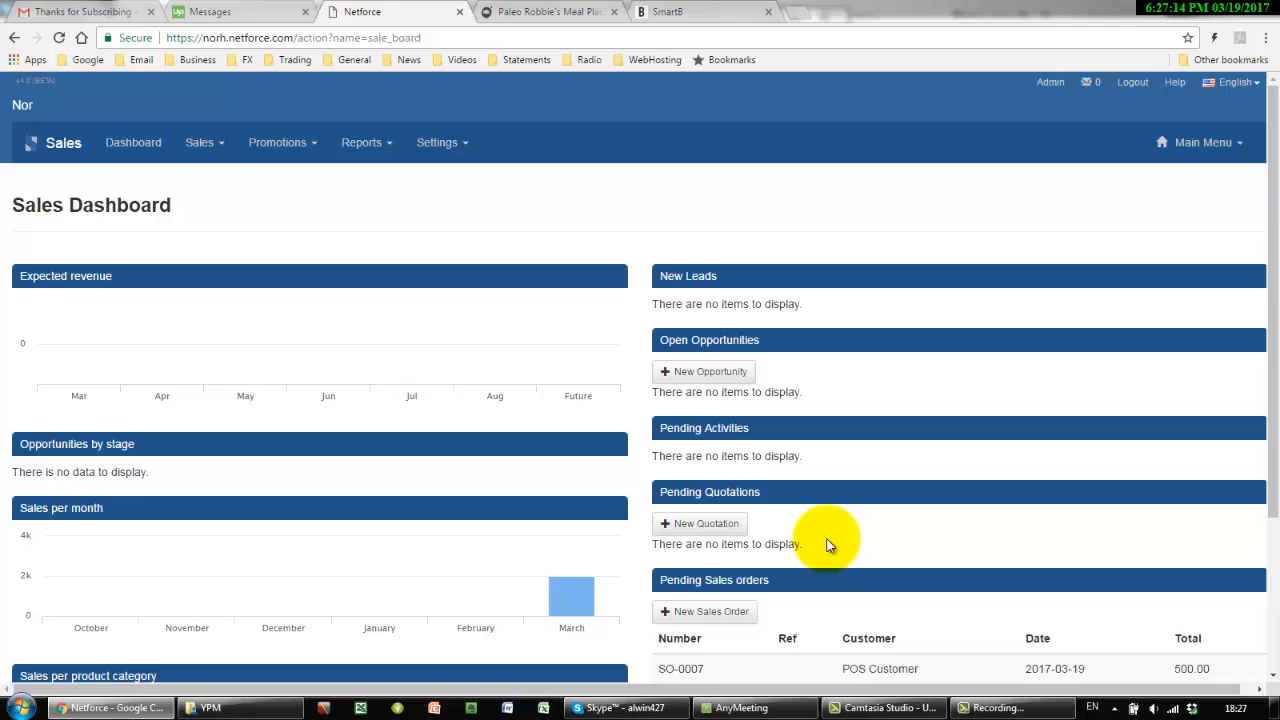
Open the newest order in the Sales Orders list and review its product lines, shipped quantities, invoices and stock pickings.
{"action": "left_click", "coordinate": [228, 150]}
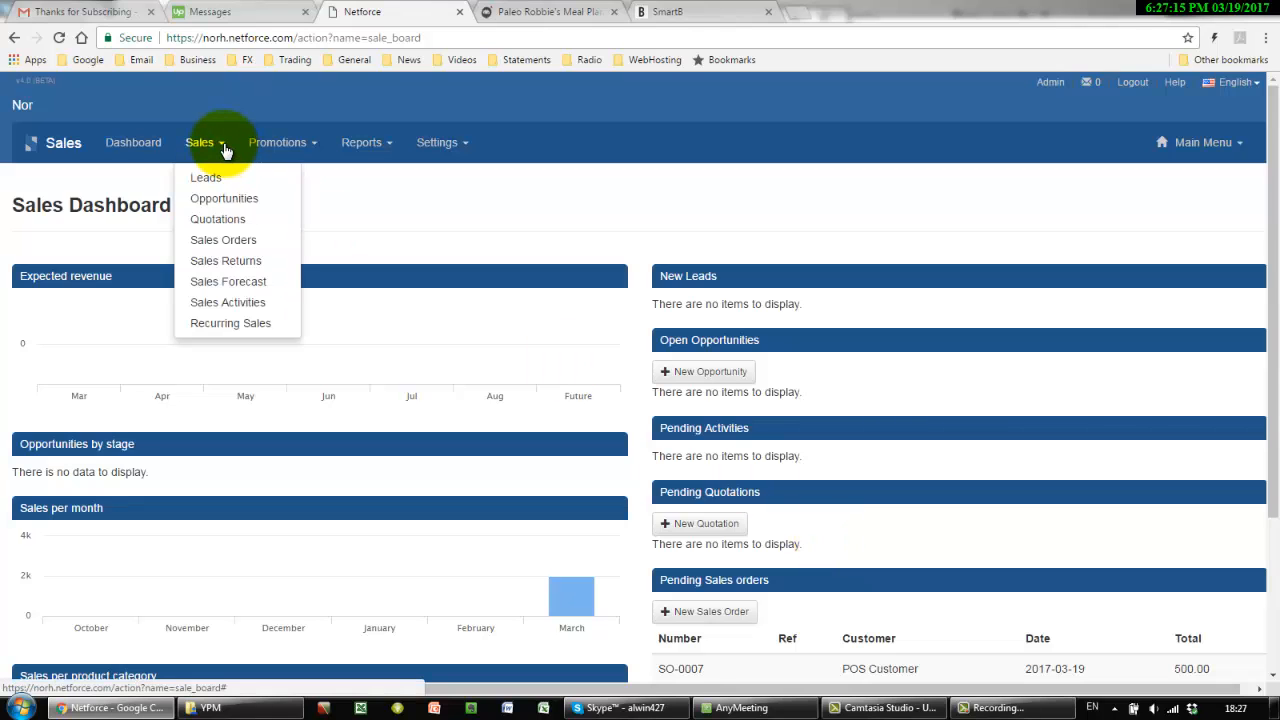
{"action": "left_click", "coordinate": [224, 240]}
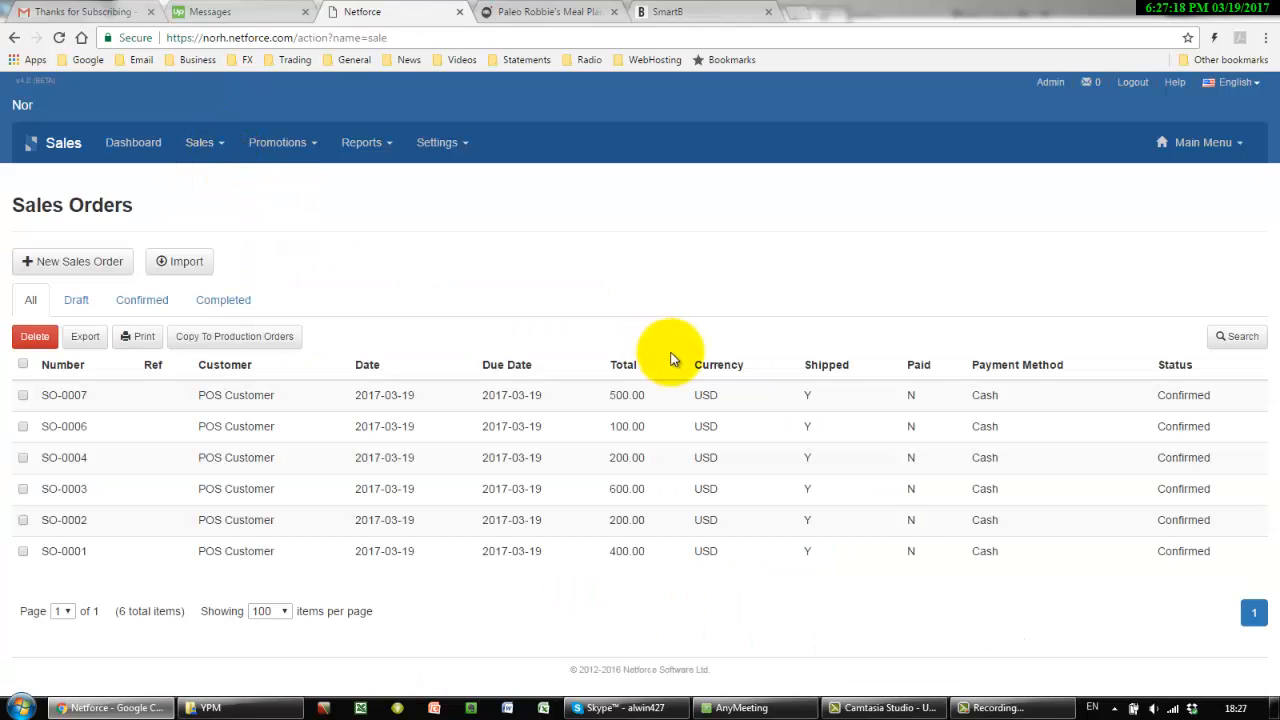
{"action": "left_click", "coordinate": [233, 394]}
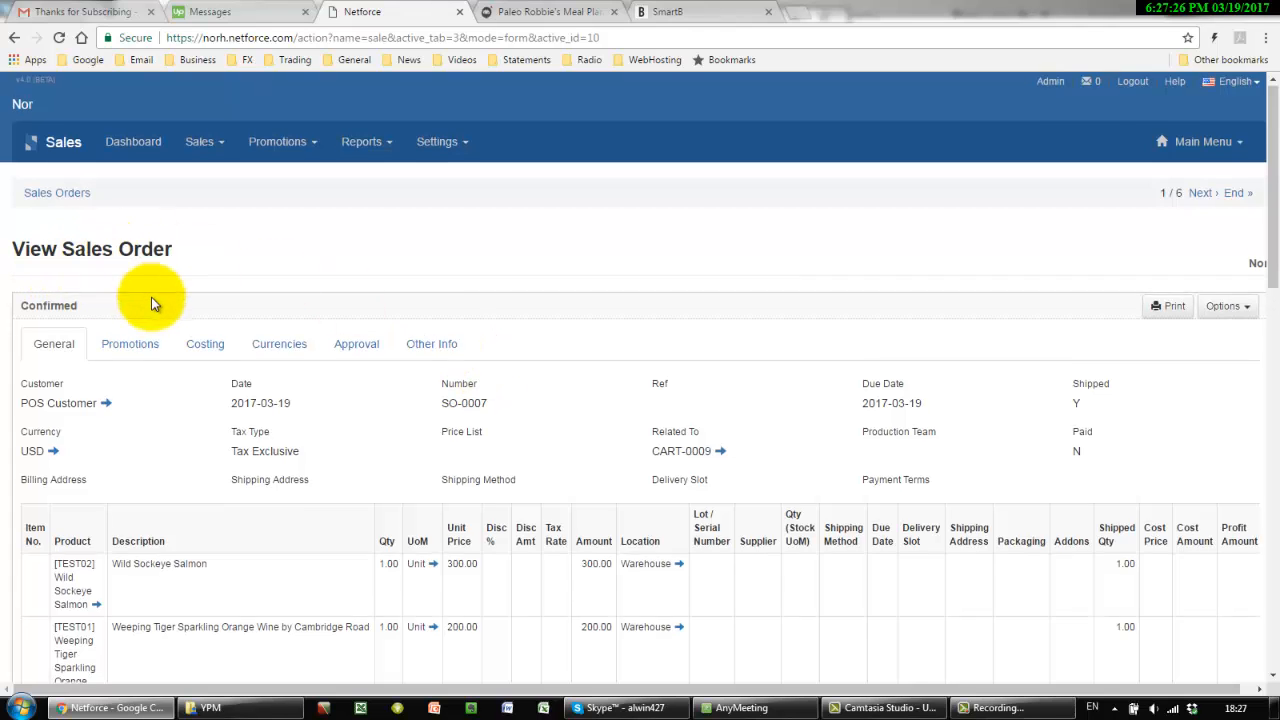
{"action": "scroll", "coordinate": [150, 295], "scroll_direction": "down", "scroll_amount": 3}
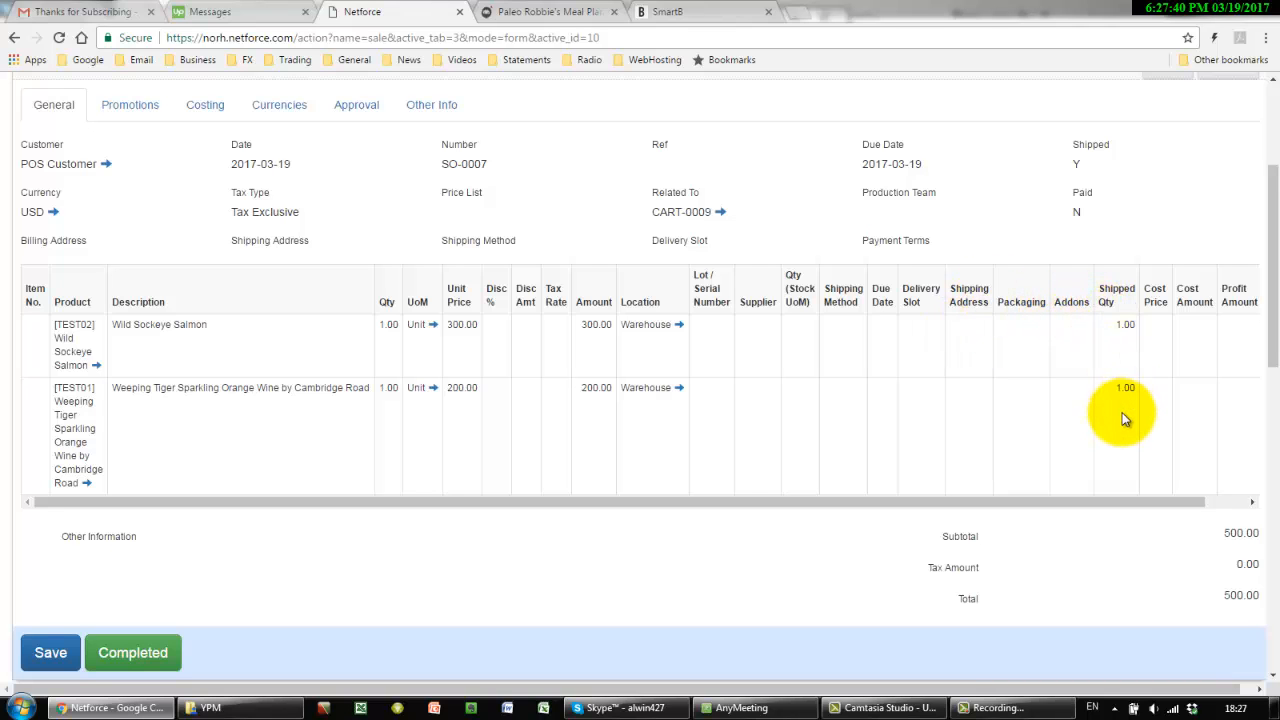
{"action": "scroll", "coordinate": [1122, 412], "scroll_direction": "down", "scroll_amount": 2}
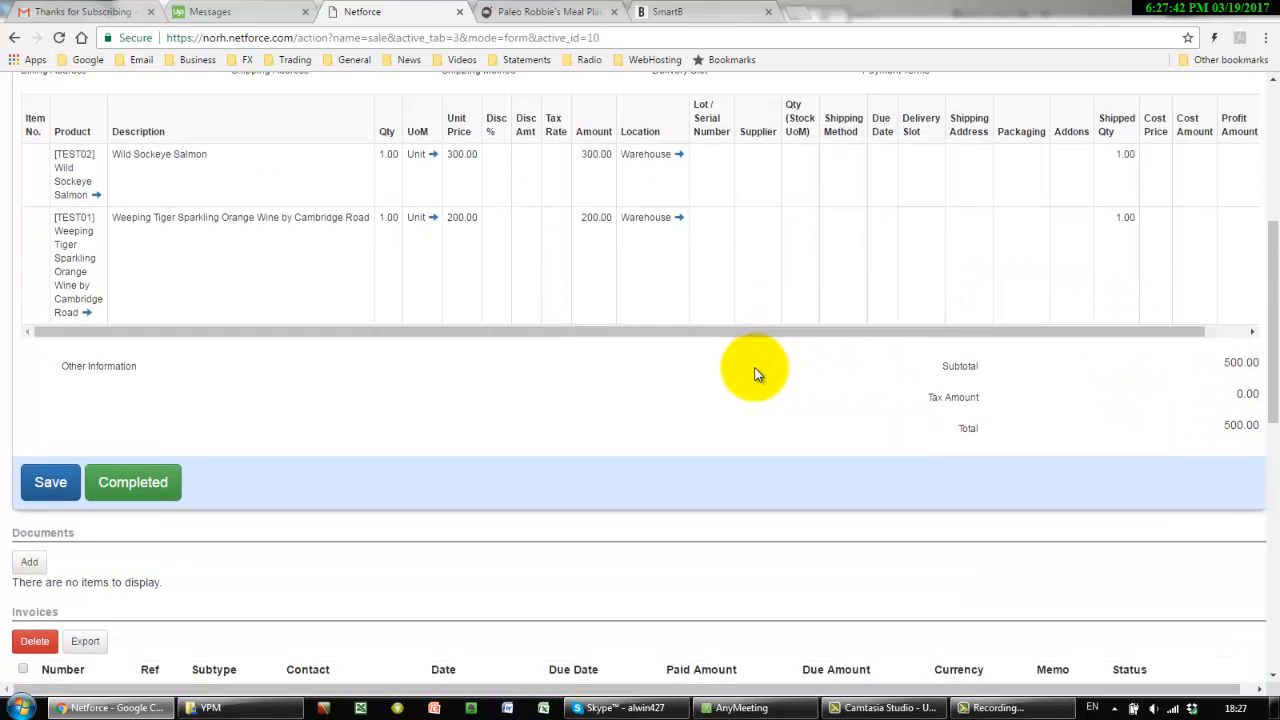
{"action": "scroll", "coordinate": [755, 374], "scroll_direction": "down", "scroll_amount": 3}
{"action": "scroll", "coordinate": [764, 370], "scroll_direction": "down", "scroll_amount": 1}
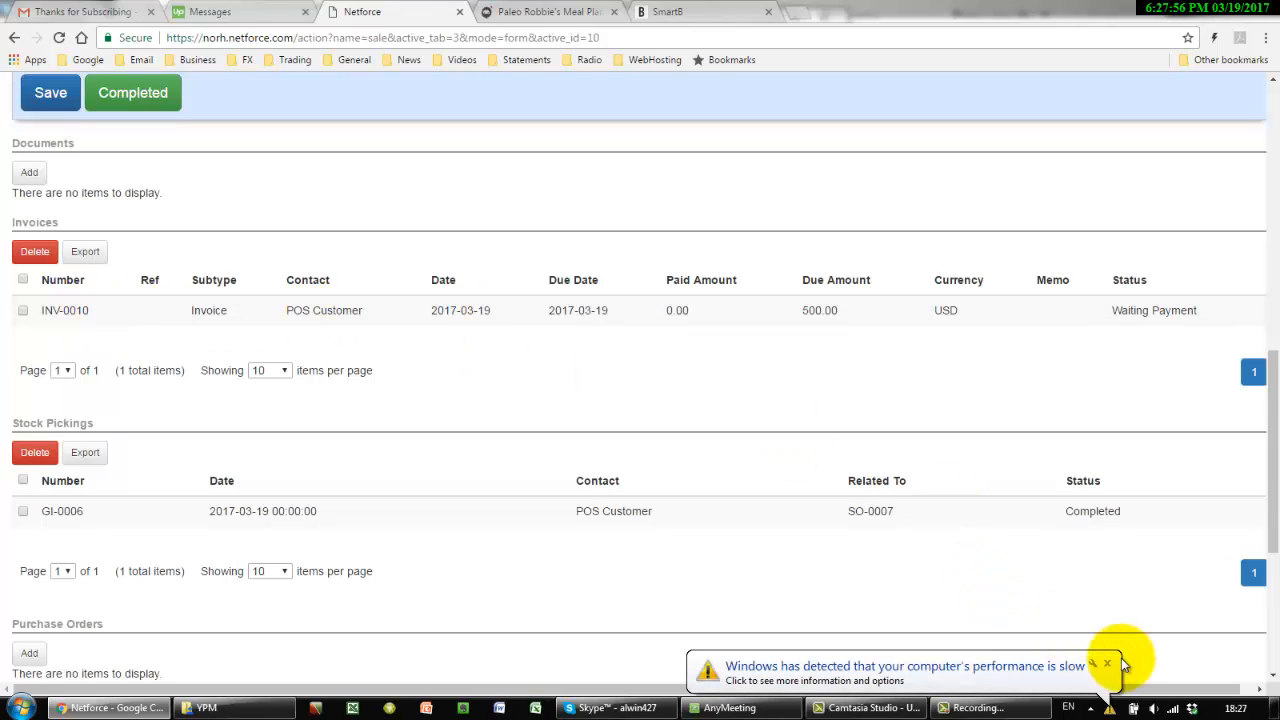
{"action": "left_click", "coordinate": [1107, 665]}
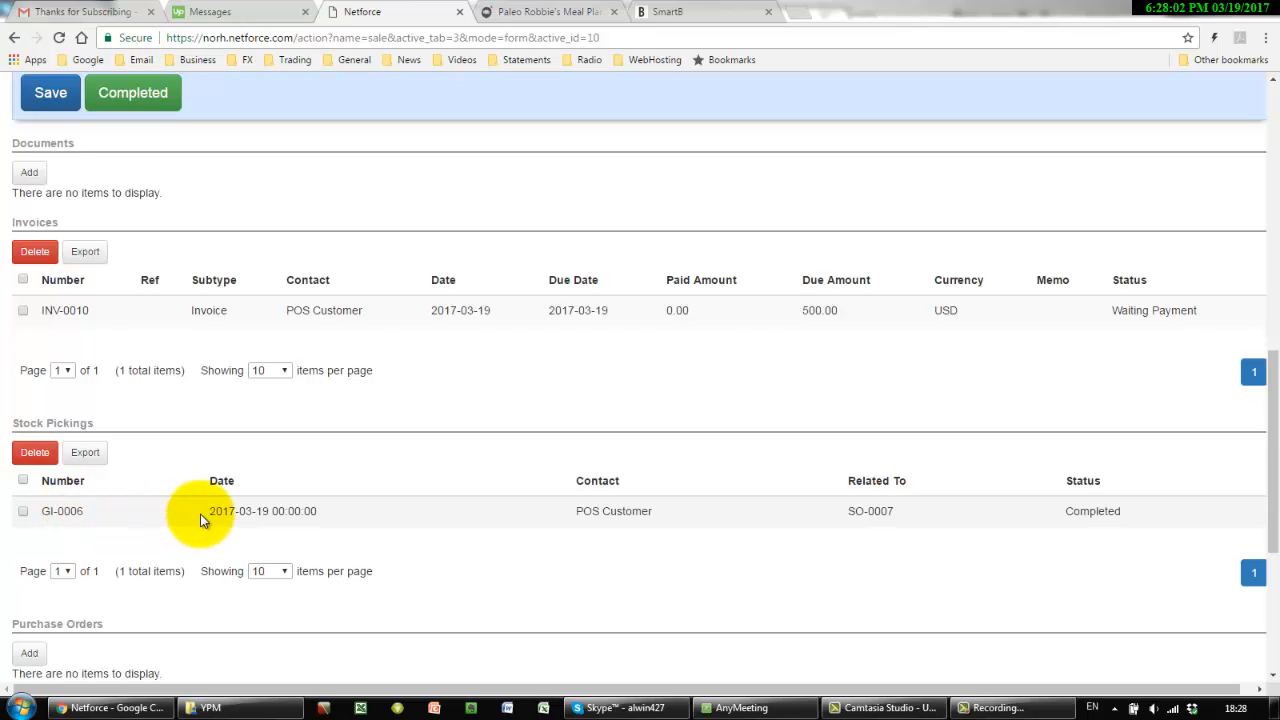
Review the goods issue linked to the sales order's stock pickings and return to the order's invoices.
{"action": "left_click", "coordinate": [71, 508]}
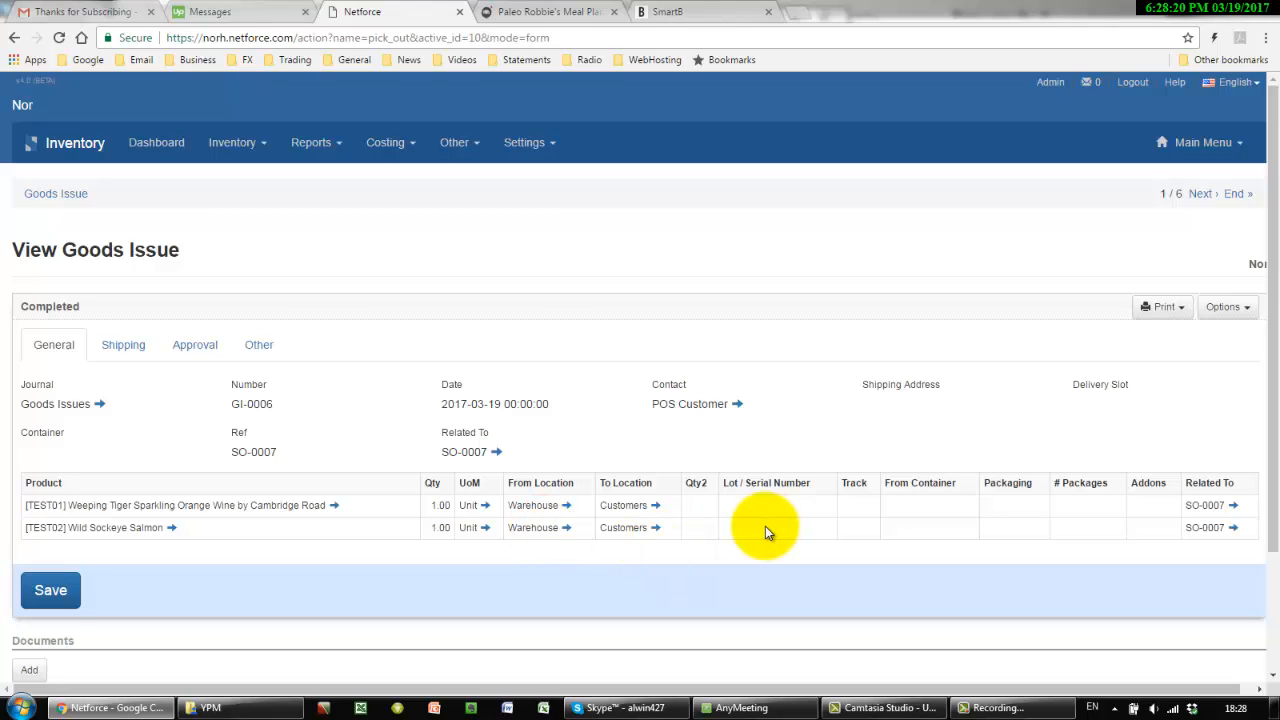
{"action": "left_click", "coordinate": [14, 42]}
{"action": "scroll", "coordinate": [440, 390], "scroll_direction": "down", "scroll_amount": 3}
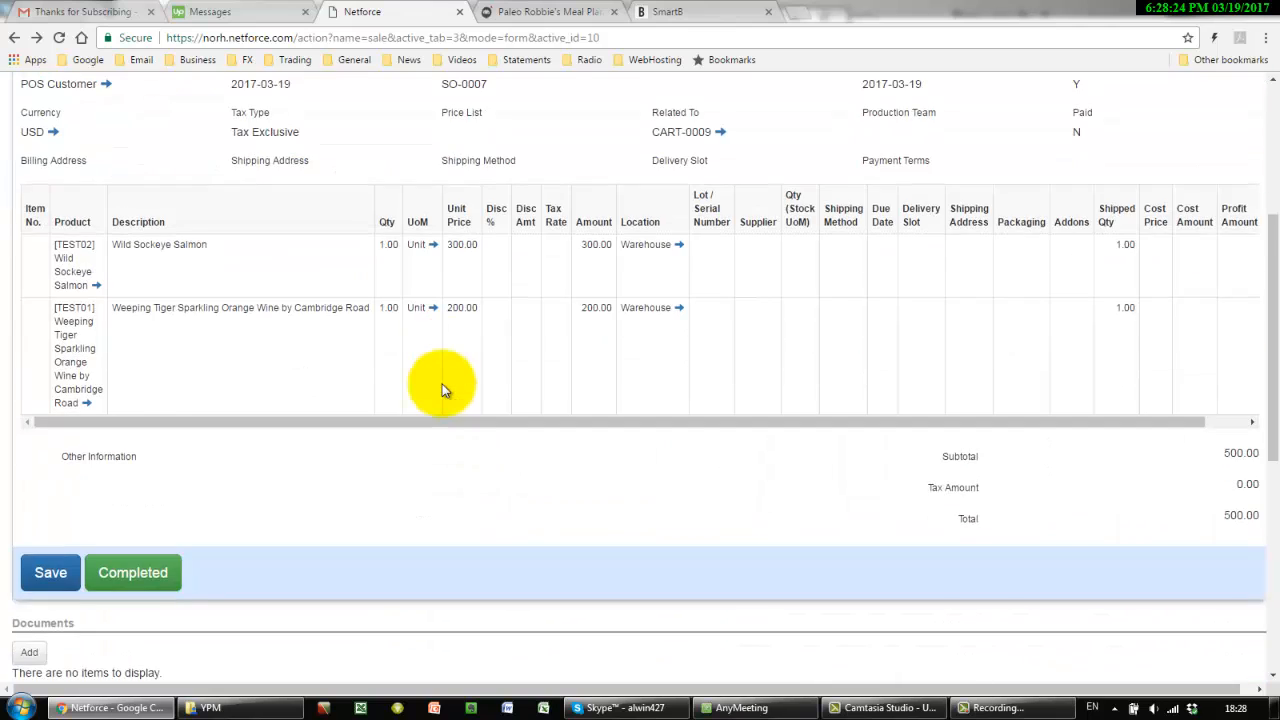
{"action": "scroll", "coordinate": [440, 385], "scroll_direction": "down", "scroll_amount": 5}
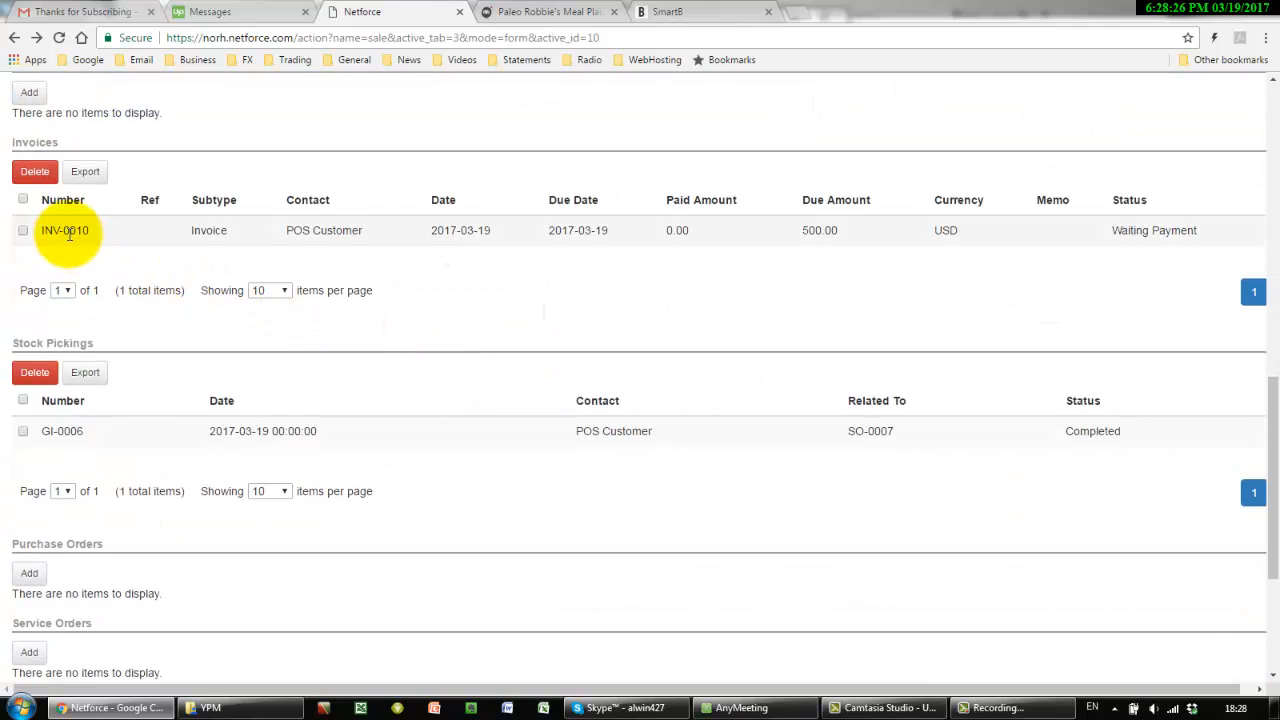
Open the sales order's invoice, examine the line accounts, totals and payment section, and go back to the sales order.
{"action": "left_click", "coordinate": [66, 231]}
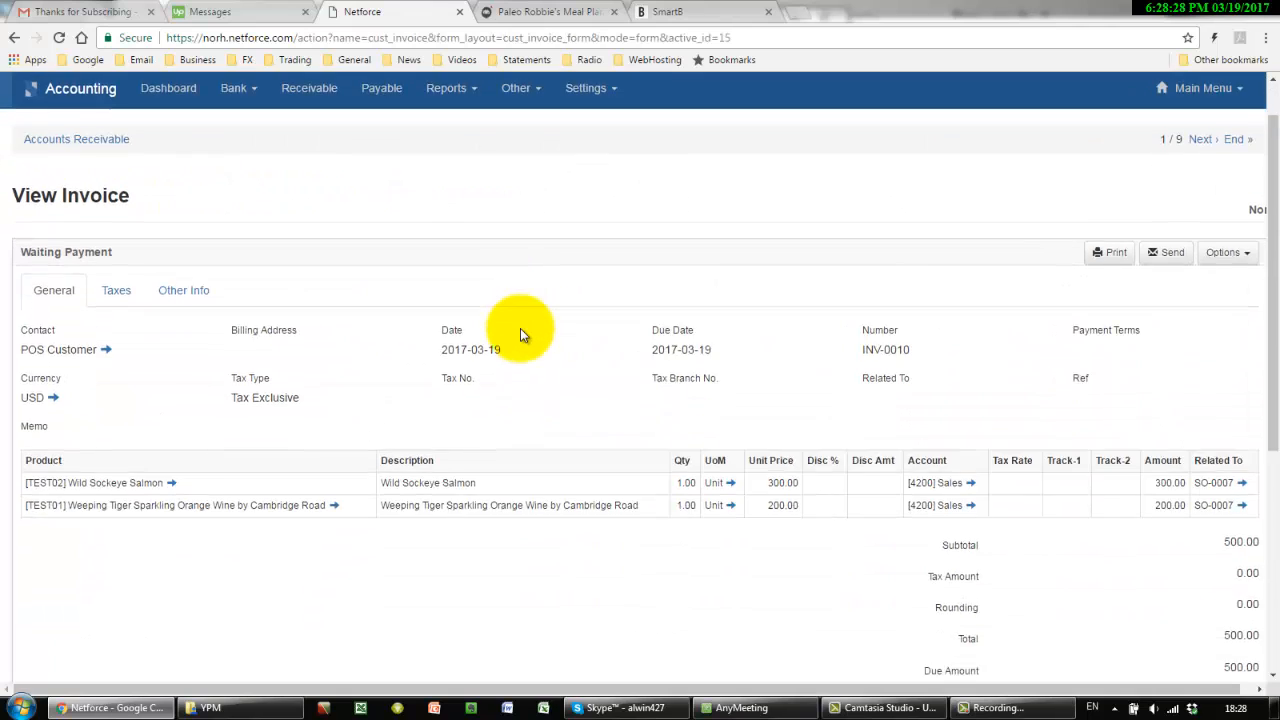
{"action": "scroll", "coordinate": [523, 328], "scroll_direction": "down", "scroll_amount": 1}
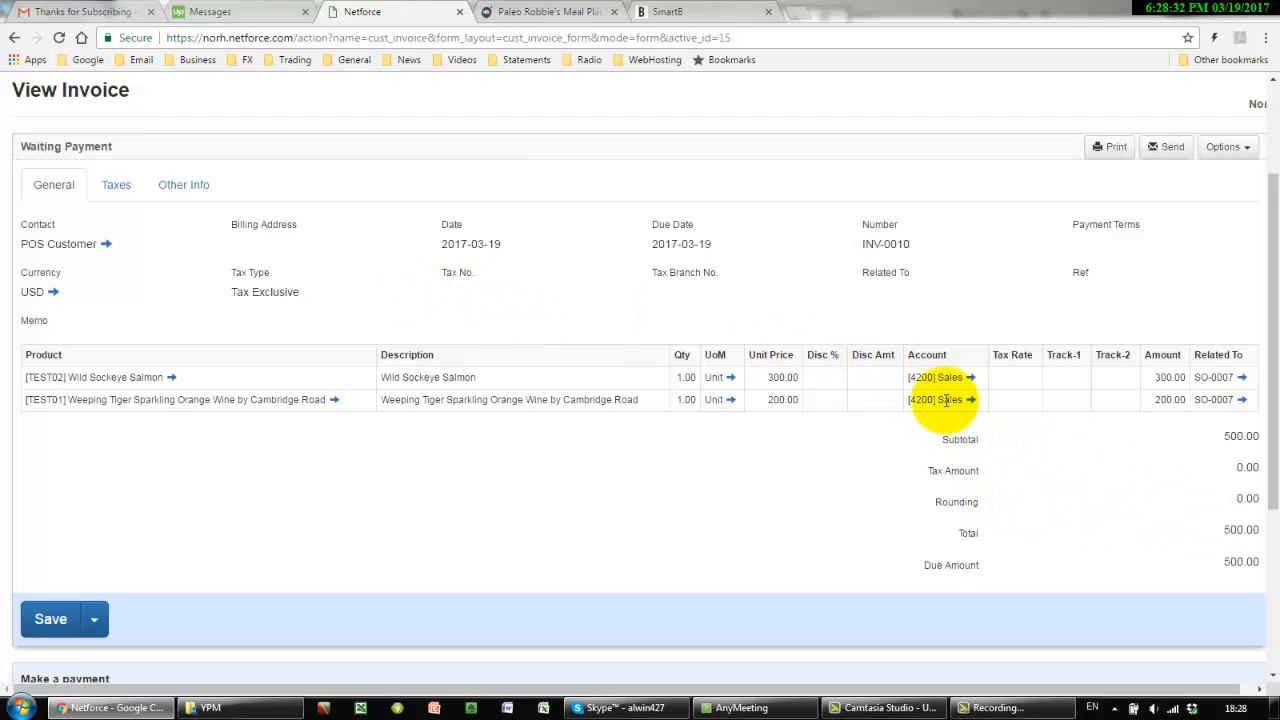
{"action": "left_click_drag", "start_coordinate": [962, 377], "coordinate": [908, 378]}
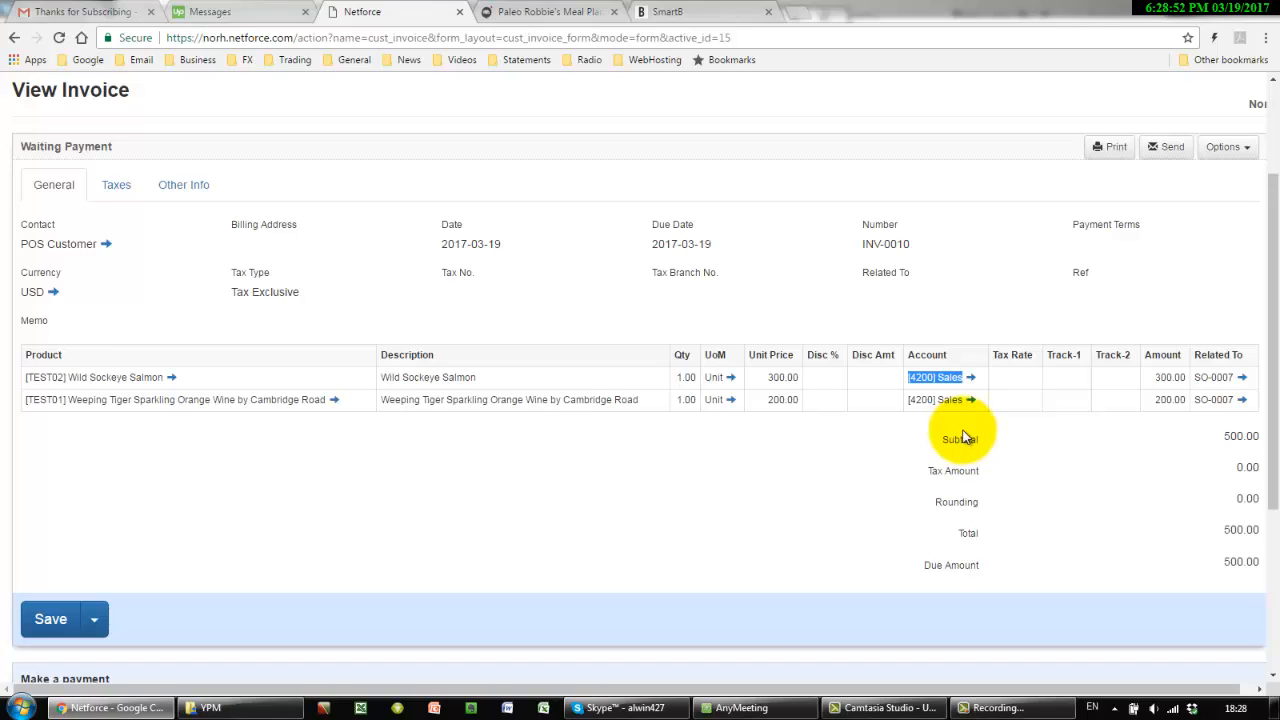
{"action": "scroll", "coordinate": [963, 437], "scroll_direction": "down", "scroll_amount": 3}
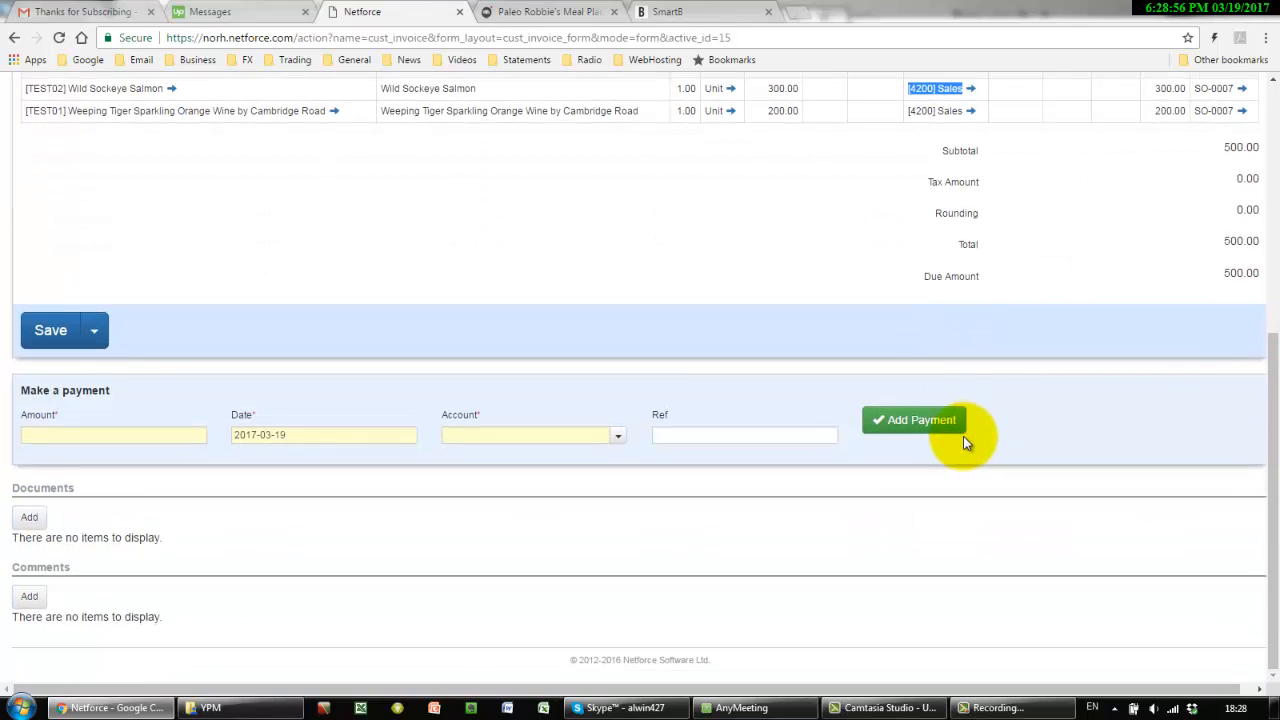
{"action": "scroll", "coordinate": [963, 436], "scroll_direction": "up", "scroll_amount": 5}
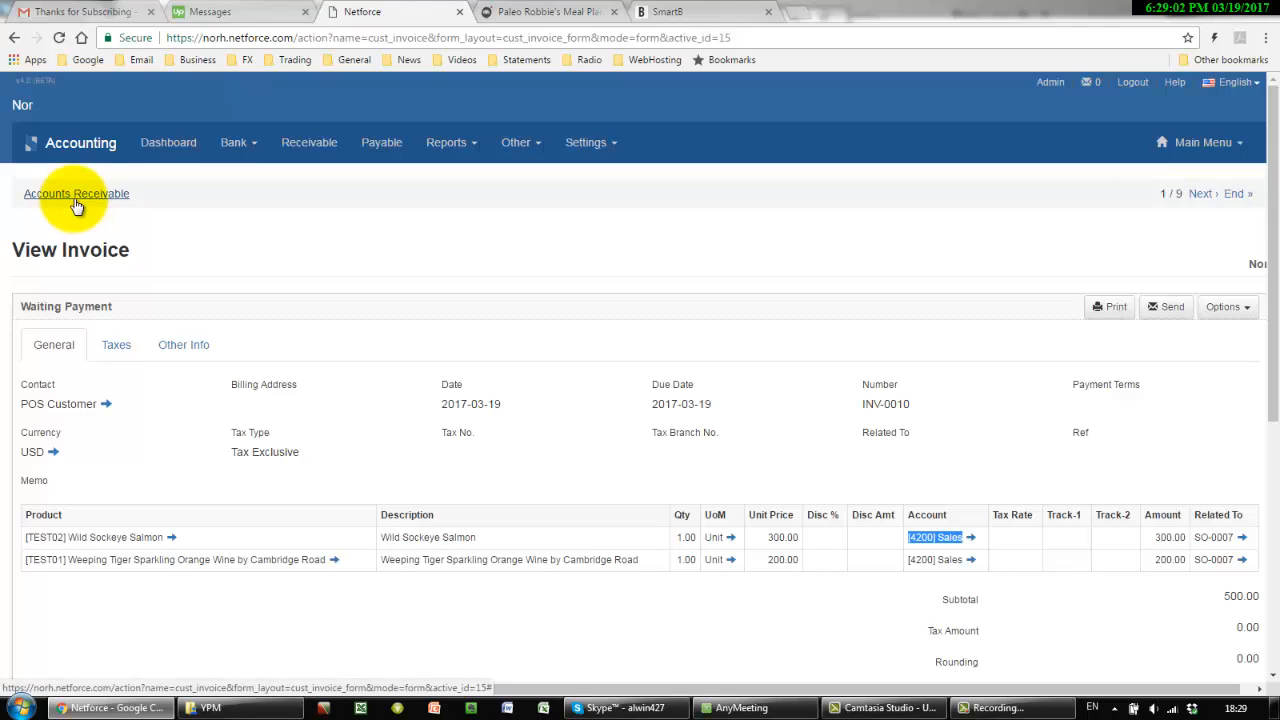
{"action": "left_click", "coordinate": [14, 37]}
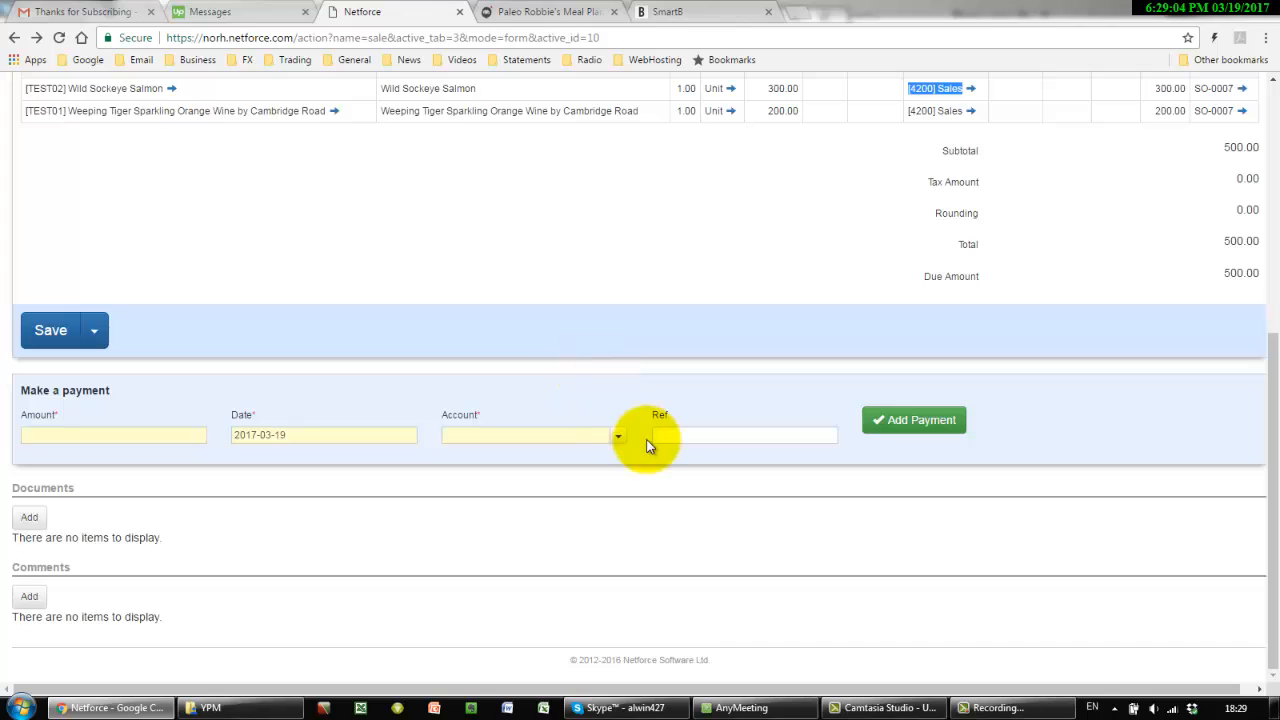
{"action": "scroll", "coordinate": [646, 445], "scroll_direction": "up", "scroll_amount": 5}
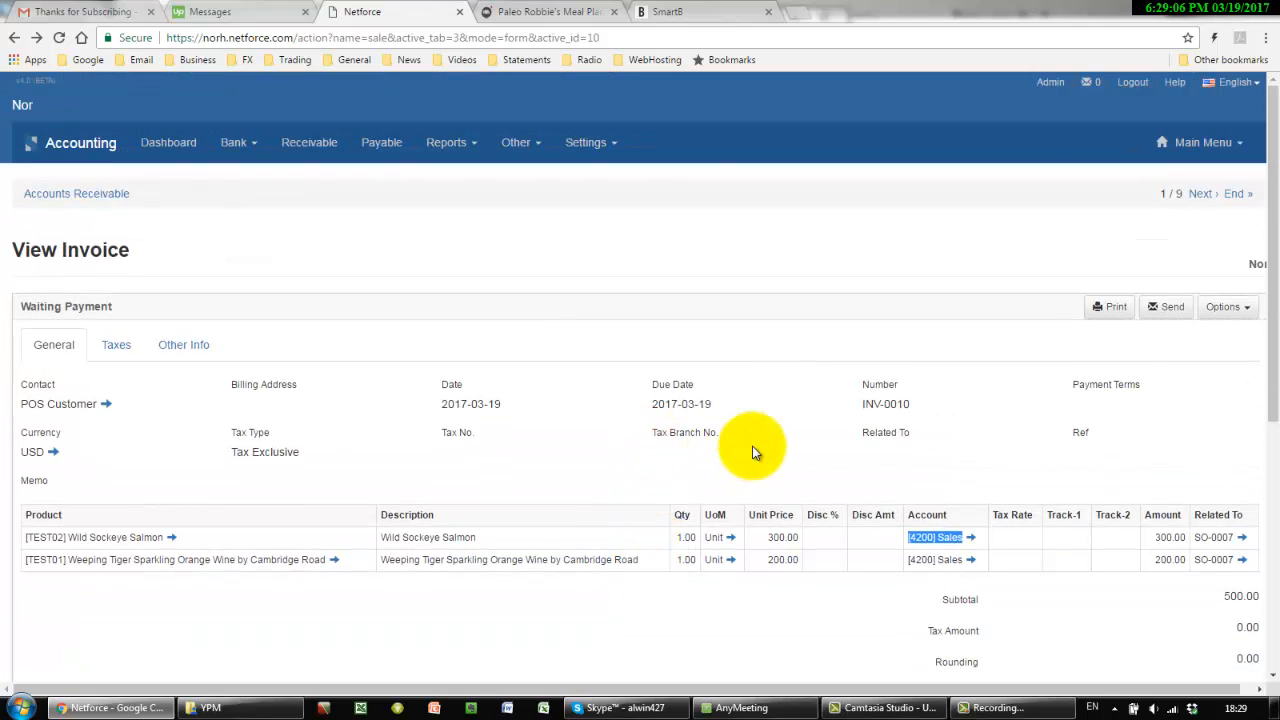